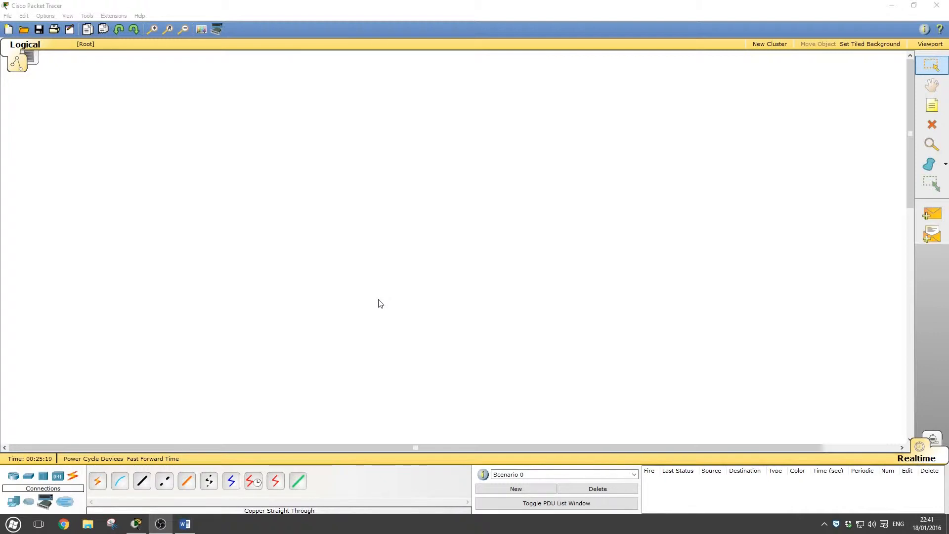
Step: Place a 2811 router in the upper middle of the empty workspace and a 2950-24 switch below it
click(13, 475)
click(186, 480)
click(437, 142)
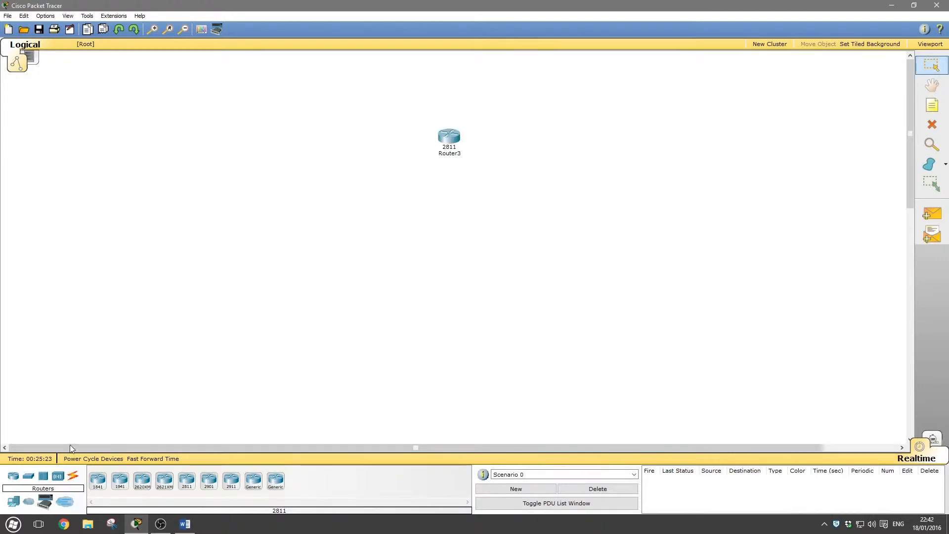
click(28, 475)
click(98, 479)
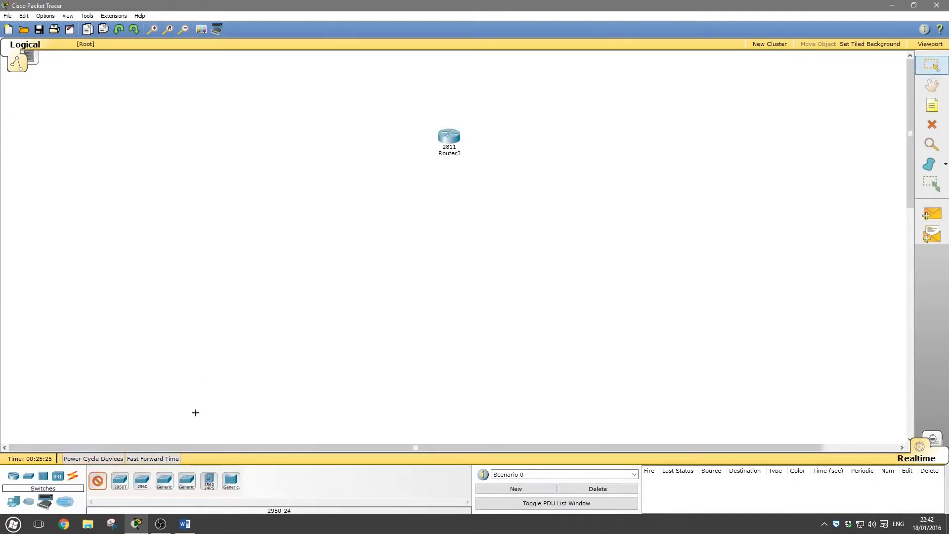
click(454, 207)
Step: Add three PC-PT end devices around and below the switch
click(13, 501)
click(97, 479)
click(402, 245)
click(98, 479)
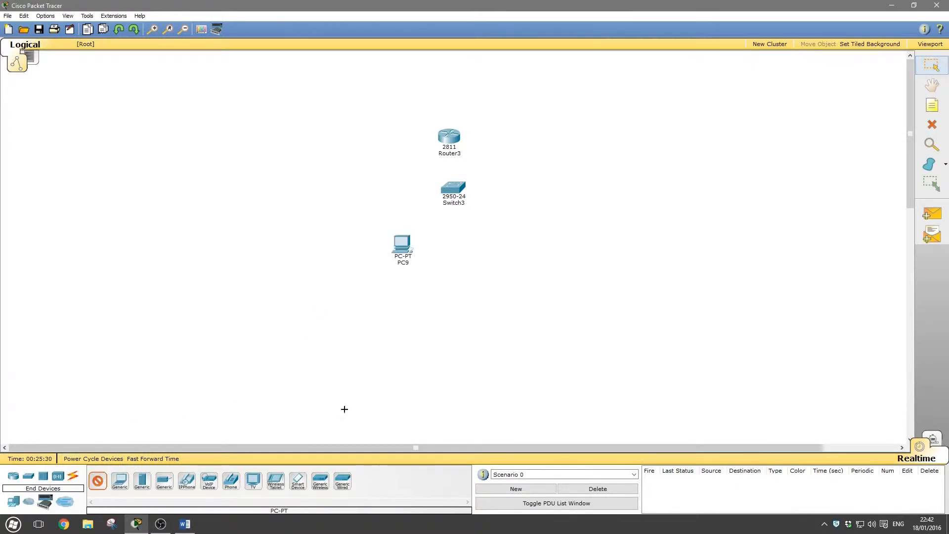
click(453, 306)
click(98, 480)
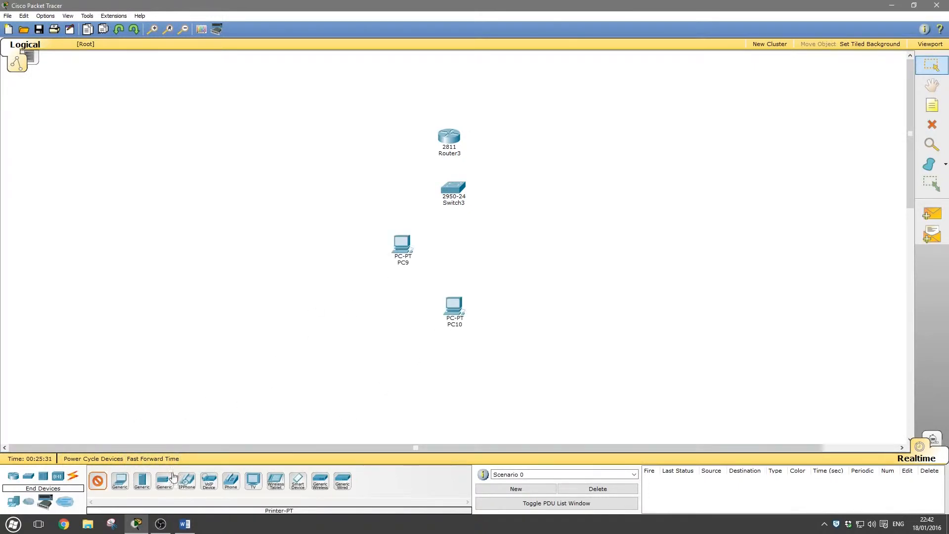
click(521, 269)
Step: Spread the three PCs out evenly beneath the switch and move the router slightly higher above it
drag(408, 253, 381, 262)
drag(453, 312, 431, 321)
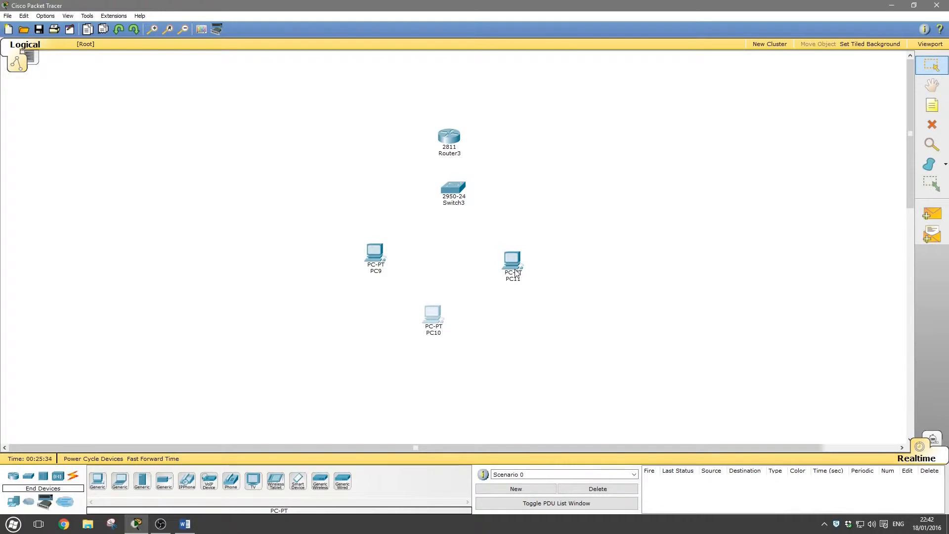
drag(516, 272, 533, 277)
drag(433, 321, 450, 322)
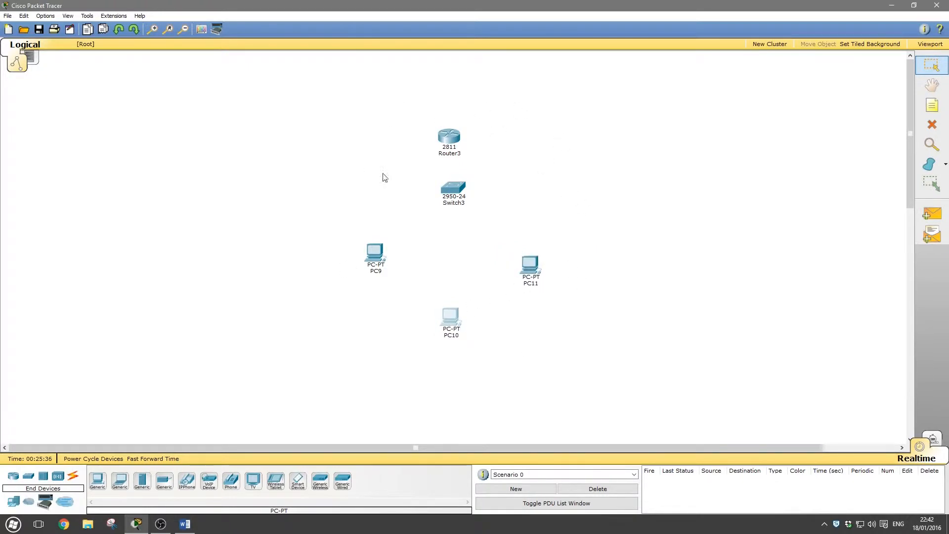
drag(459, 135, 460, 129)
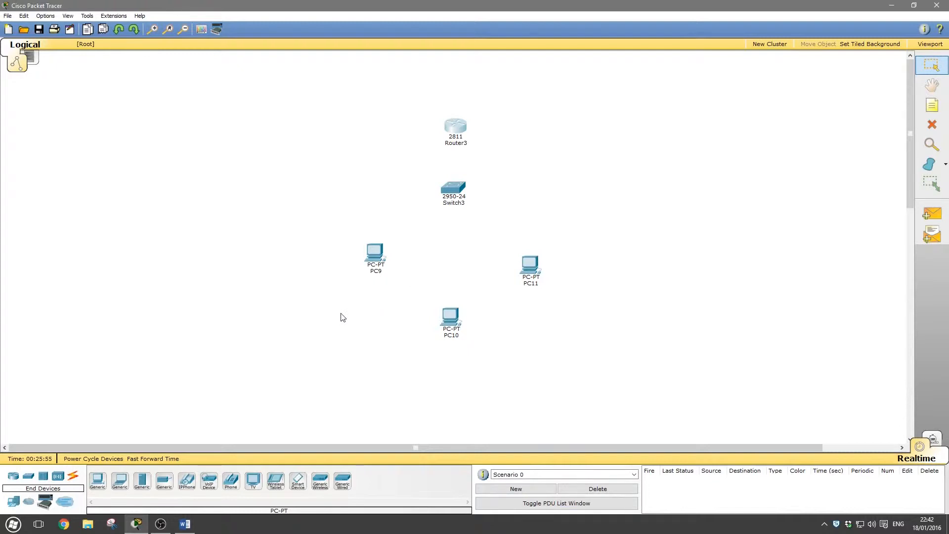
Step: Connect the router's FastEthernet0/0 to the switch's FastEthernet0/1 with a copper straight-through cable
click(72, 475)
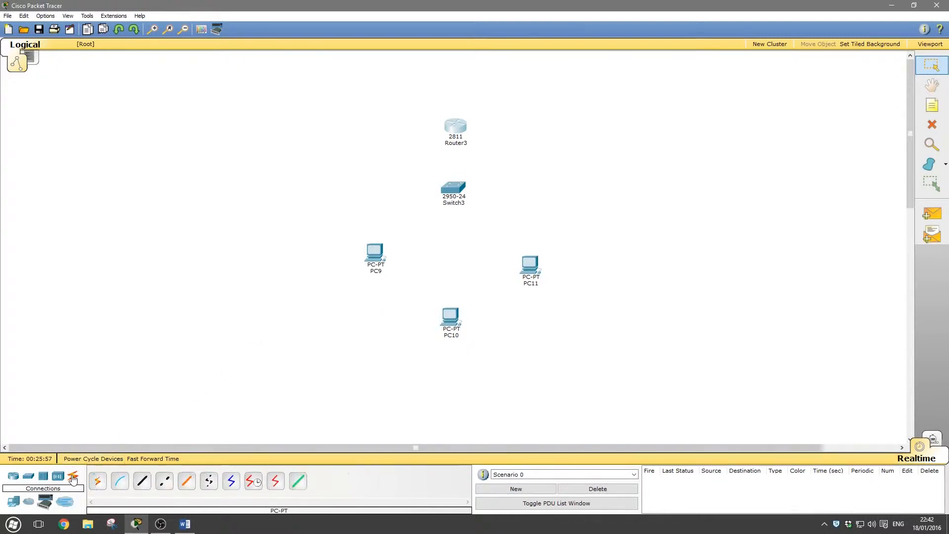
click(142, 481)
click(456, 126)
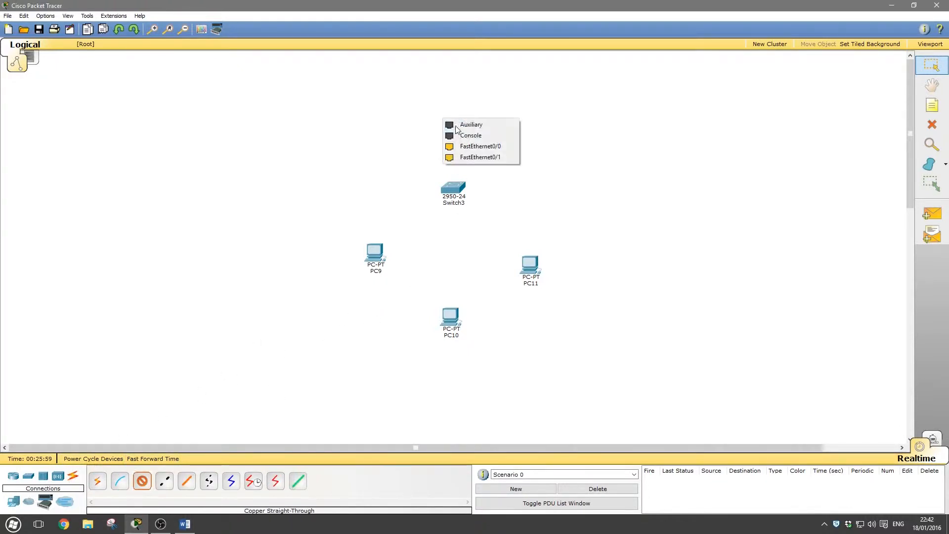
click(513, 148)
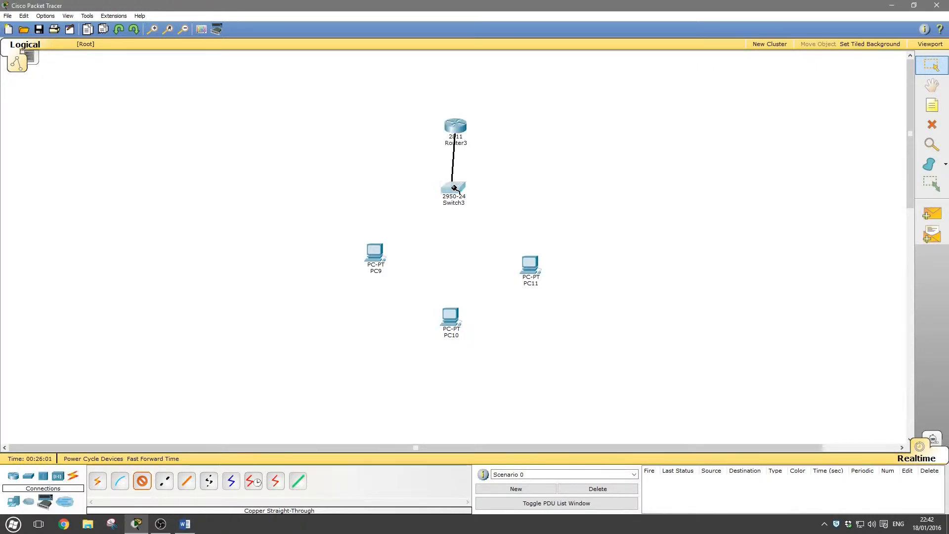
click(453, 189)
click(491, 202)
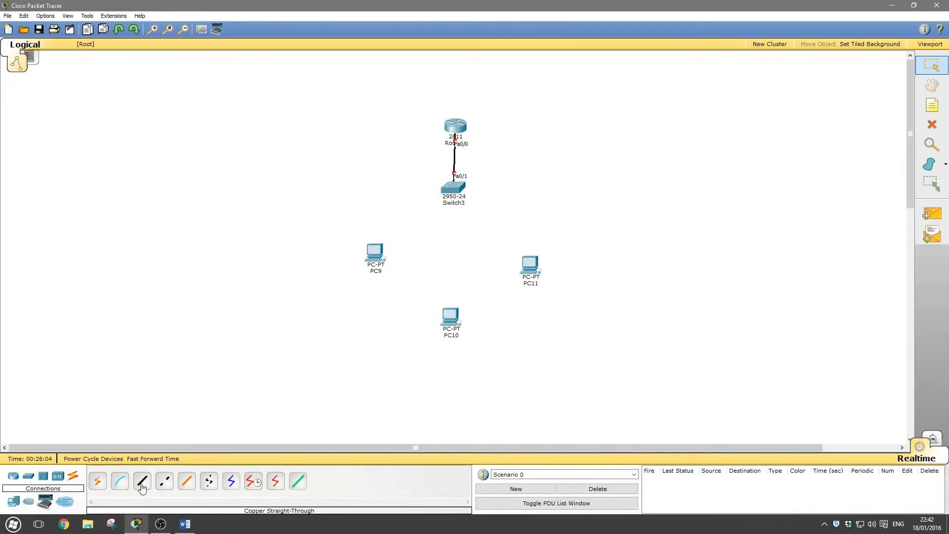
Step: Connect PC9's FastEthernet0 to the switch's FastEthernet0/2 with a copper straight-through cable
click(374, 253)
click(398, 261)
click(453, 189)
click(465, 199)
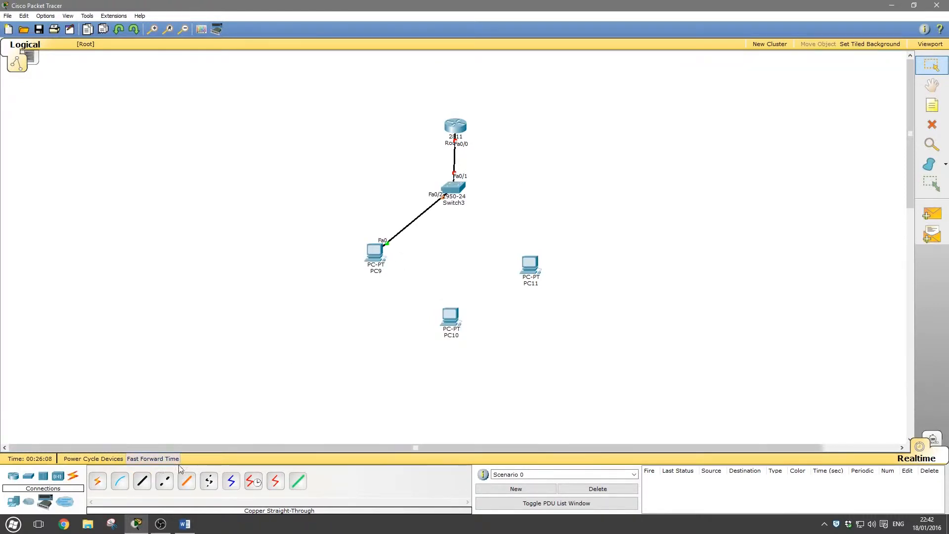
Step: Connect PC10's FastEthernet0 to the switch's FastEthernet0/3 with a copper straight-through cable
click(451, 320)
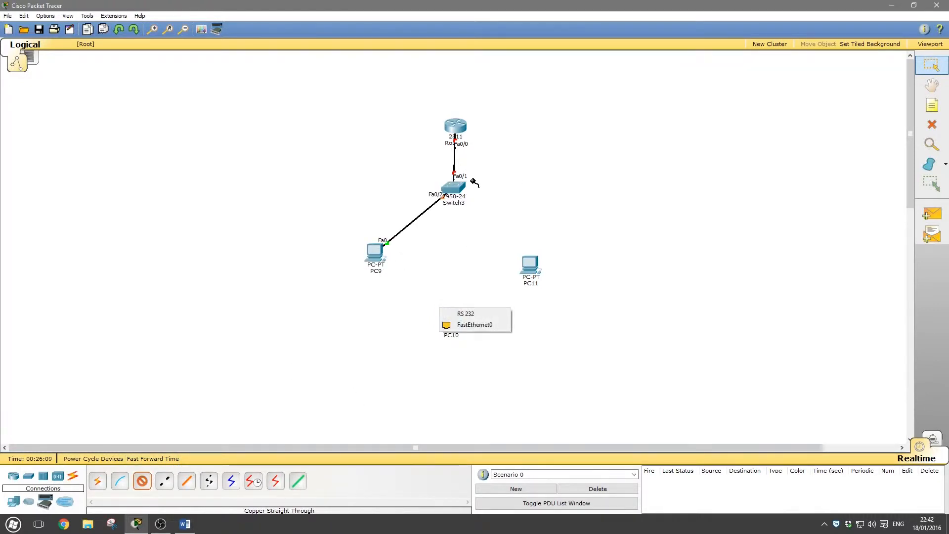
click(464, 325)
click(455, 190)
click(469, 216)
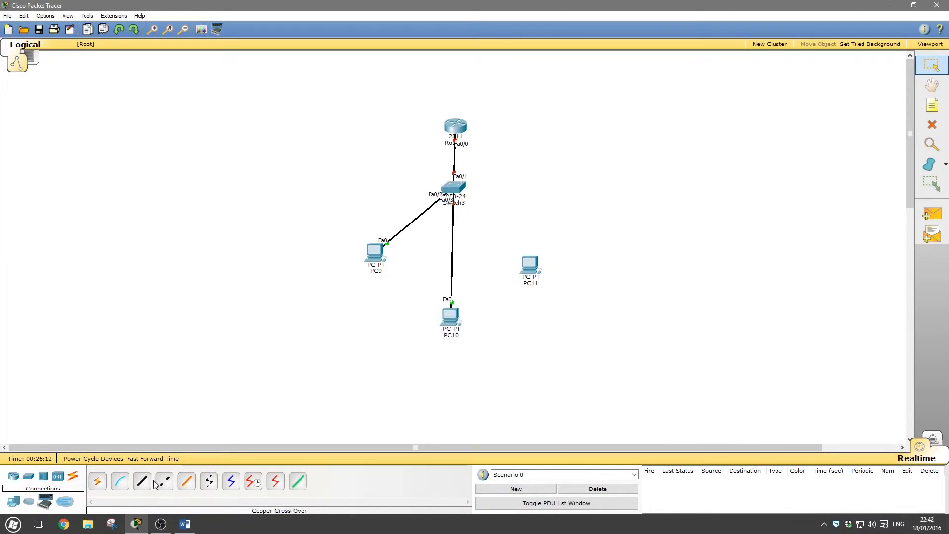
Step: Connect PC11's FastEthernet0 to the switch's FastEthernet0/4 with a copper straight-through cable and fast-forward the network time
click(524, 262)
click(541, 274)
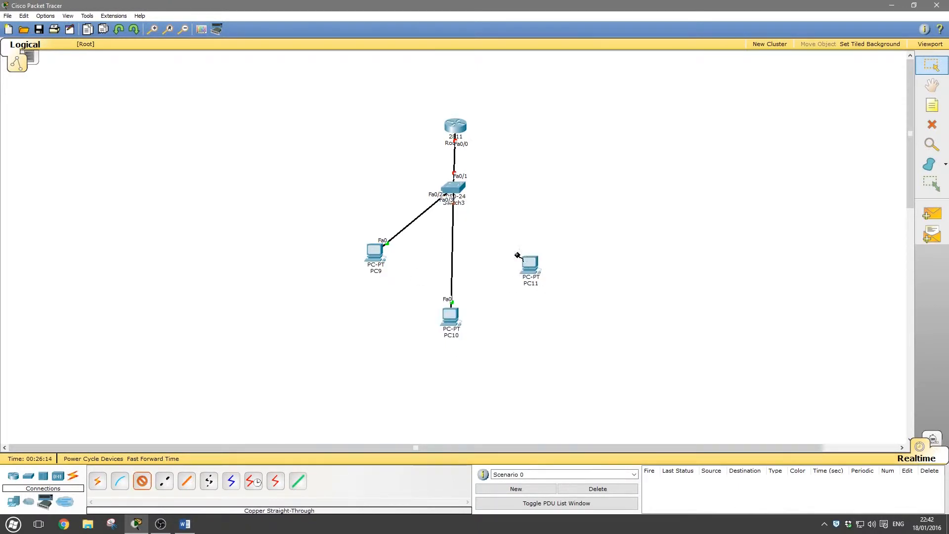
click(454, 188)
click(462, 203)
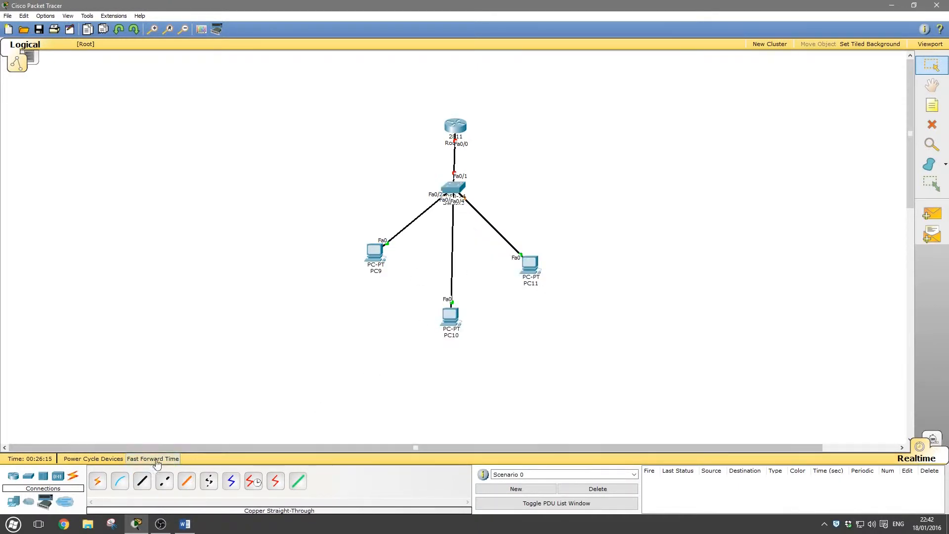
click(159, 458)
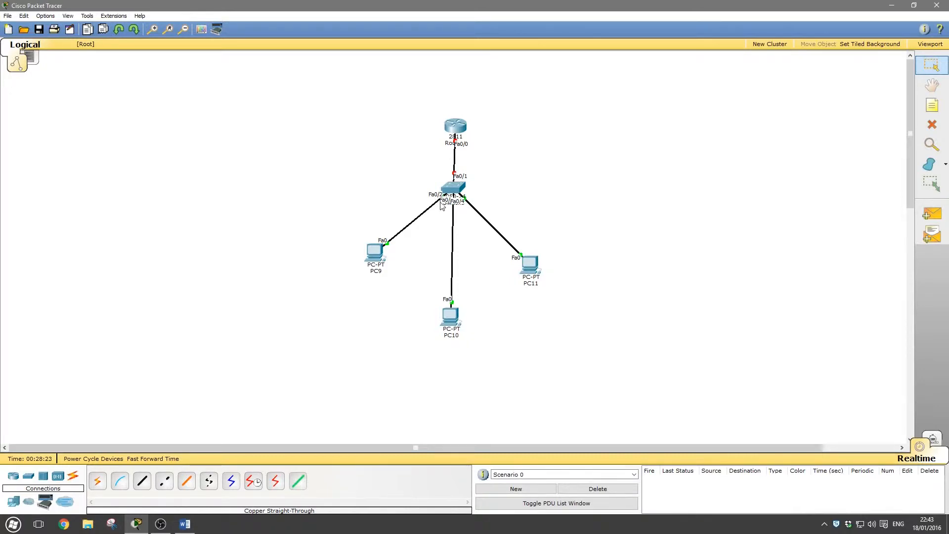
Step: Open the switch's command line and enter global configuration mode with en and config t
click(459, 189)
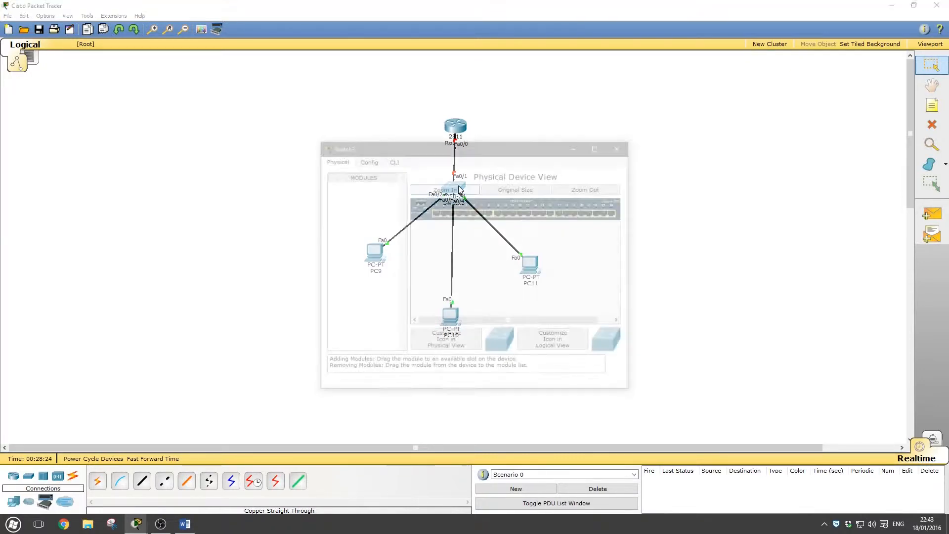
click(394, 162)
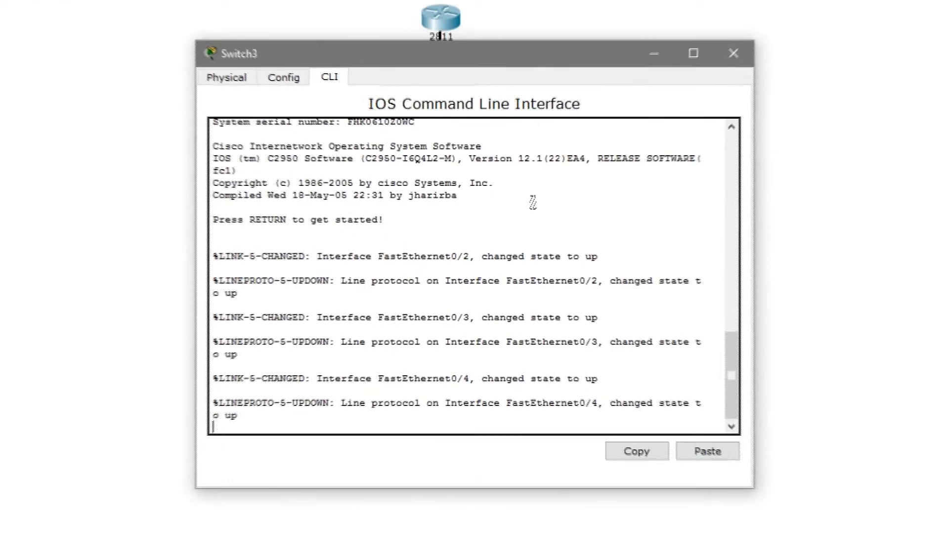
key(Return)
key(Return)
key(Return)
key(Return)
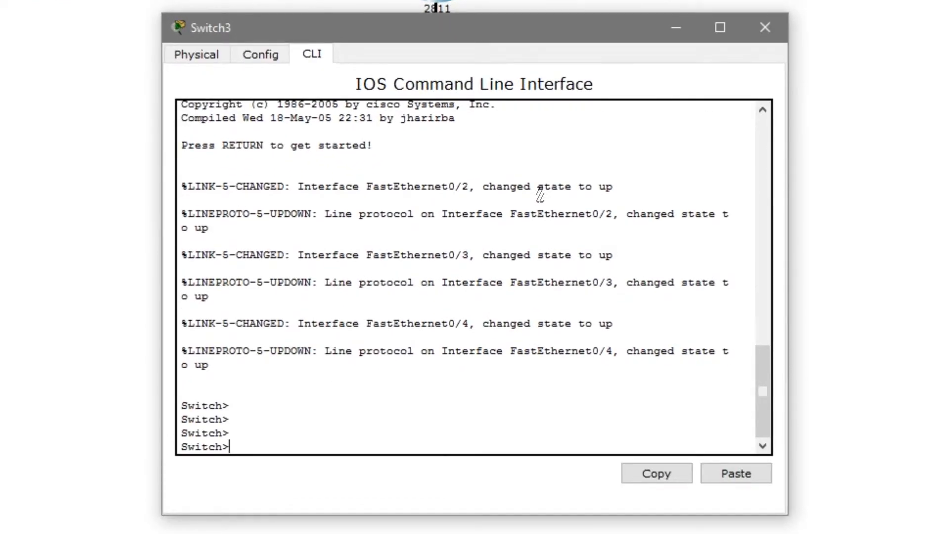
text(en)
key(Return)
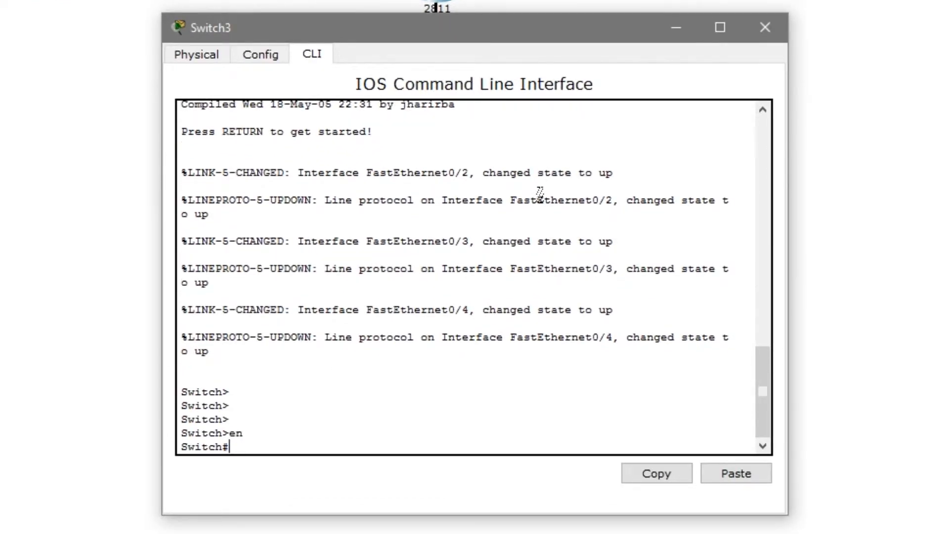
text(config t)
key(Return)
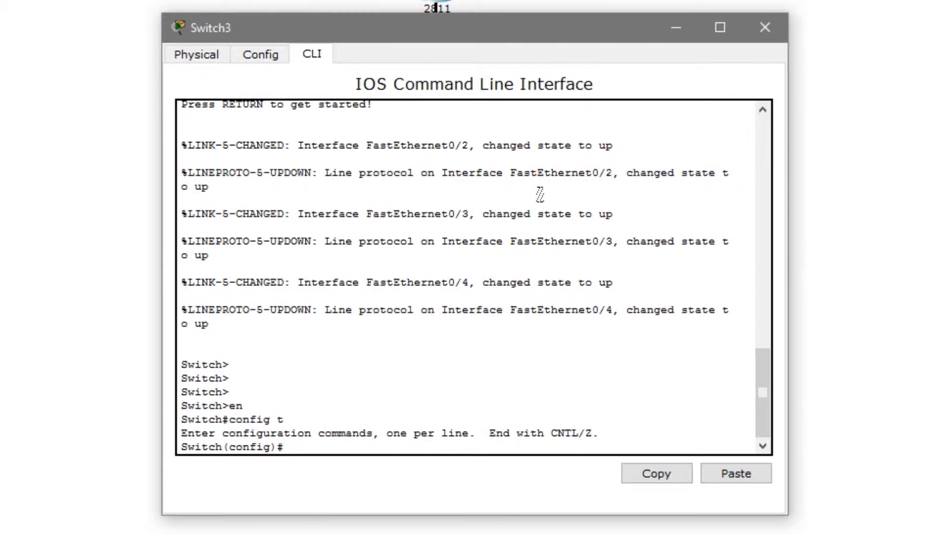
Step: Create VLAN 10 on the switch and name it Staff
text(vlan)
text(10)
key(Return)
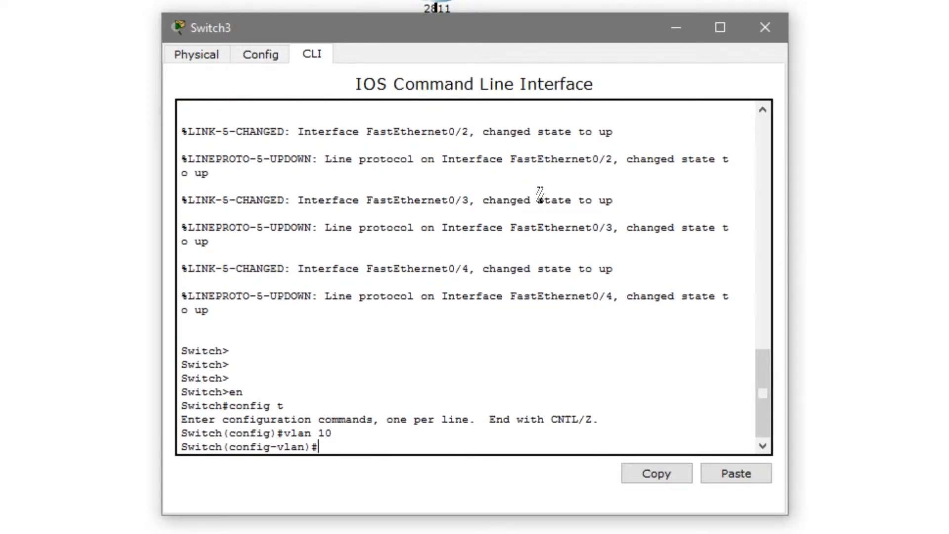
text(name Staff)
key(Return)
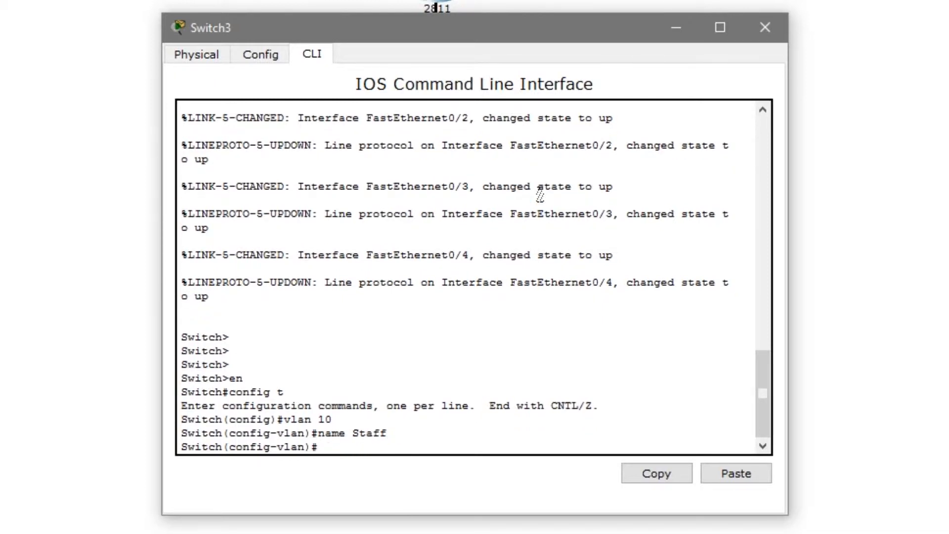
Step: Create VLAN 20 on the switch and name it Student
text(vlan 20)
key(Return)
text(name stud)
key(BackSpace)
key(BackSpace)
key(BackSpace)
key(BackSpace)
text(Student)
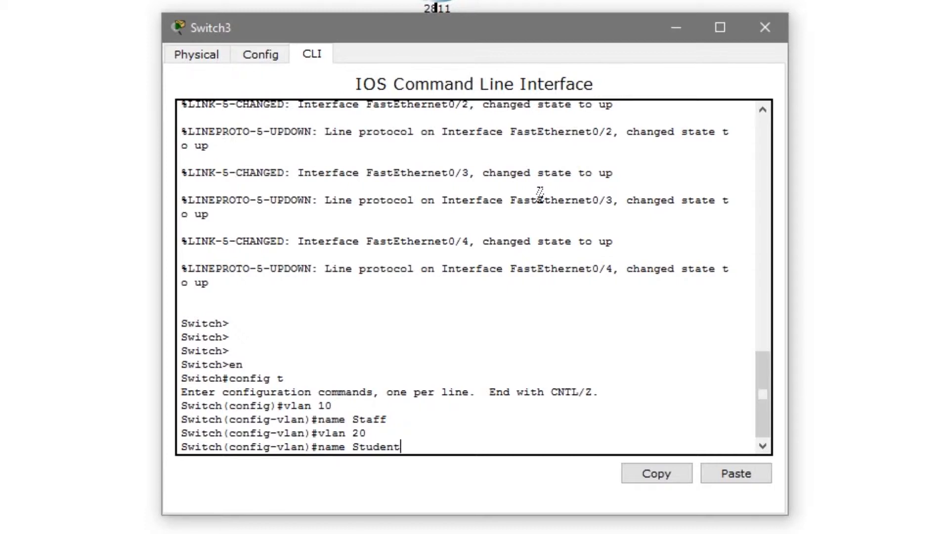
key(Return)
Step: Create VLAN 30 on the switch and name it Guest
text(vlan 30)
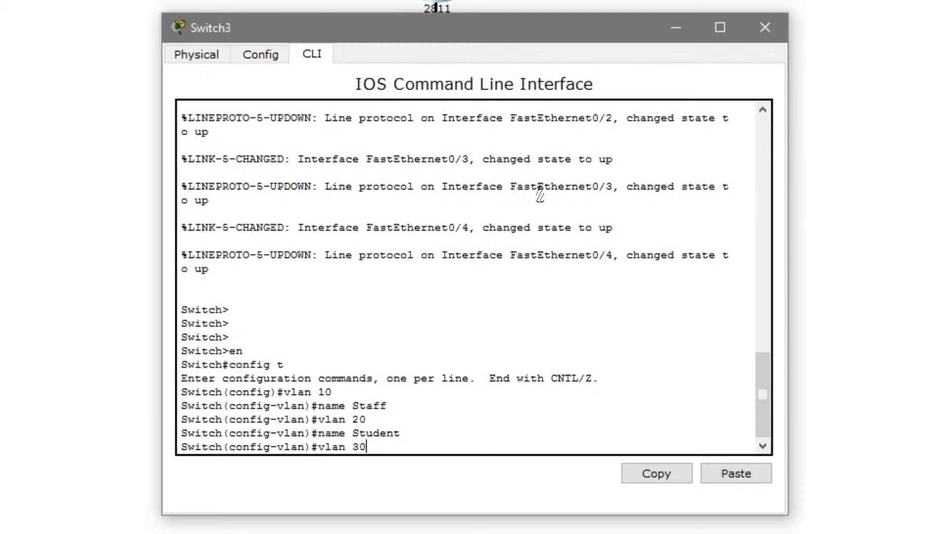
key(Return)
text(name Guest)
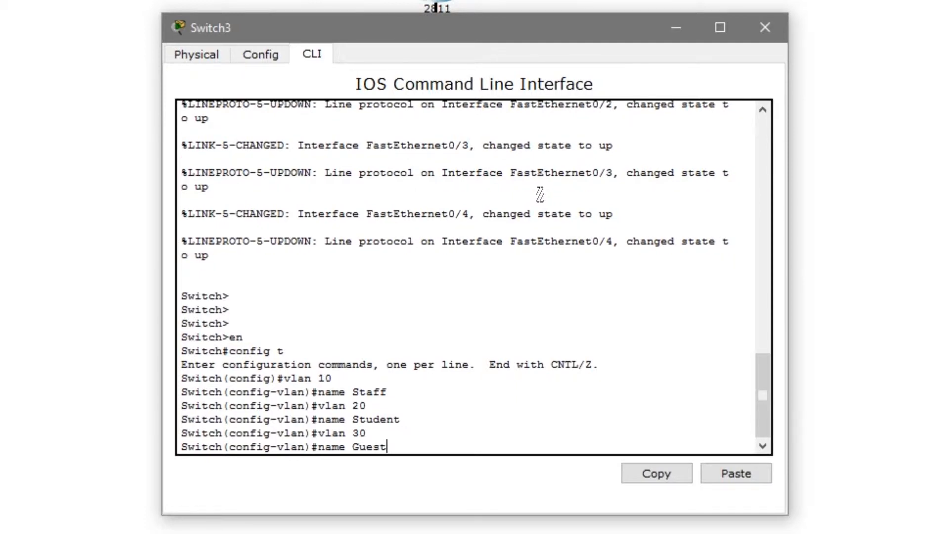
key(Return)
key(Return)
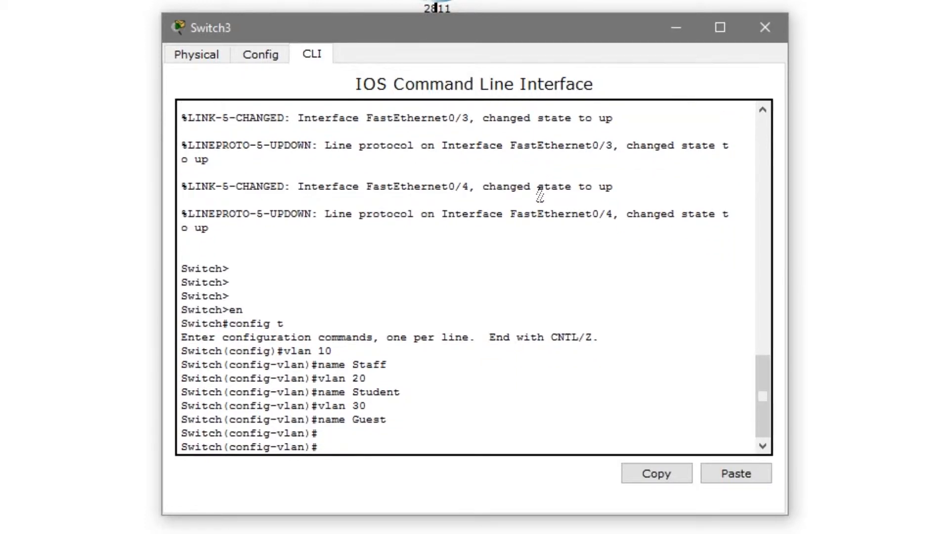
key(Return)
key(Return)
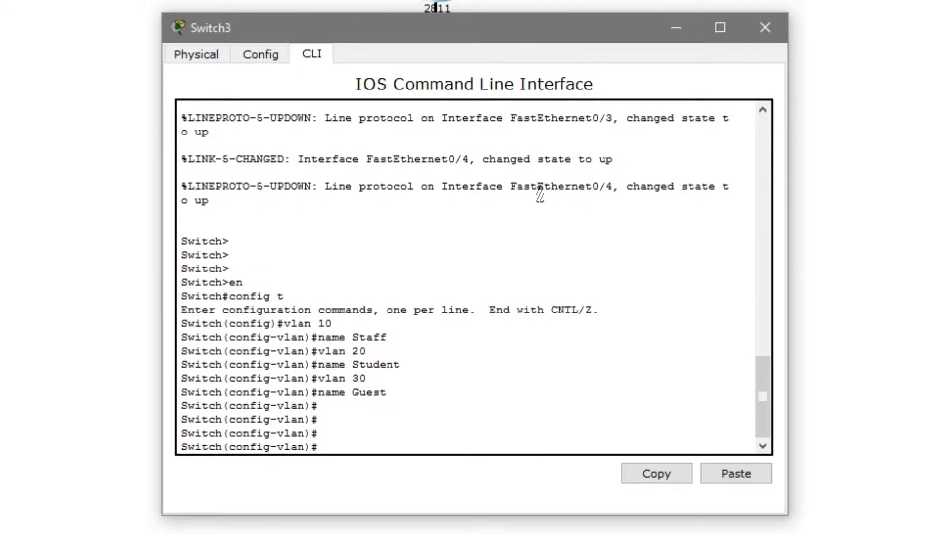
Step: Exit VLAN and global configuration modes to return to the switch's privileged prompt
text(exit)
key(Return)
text(exit)
key(Return)
key(Return)
key(Return)
key(Return)
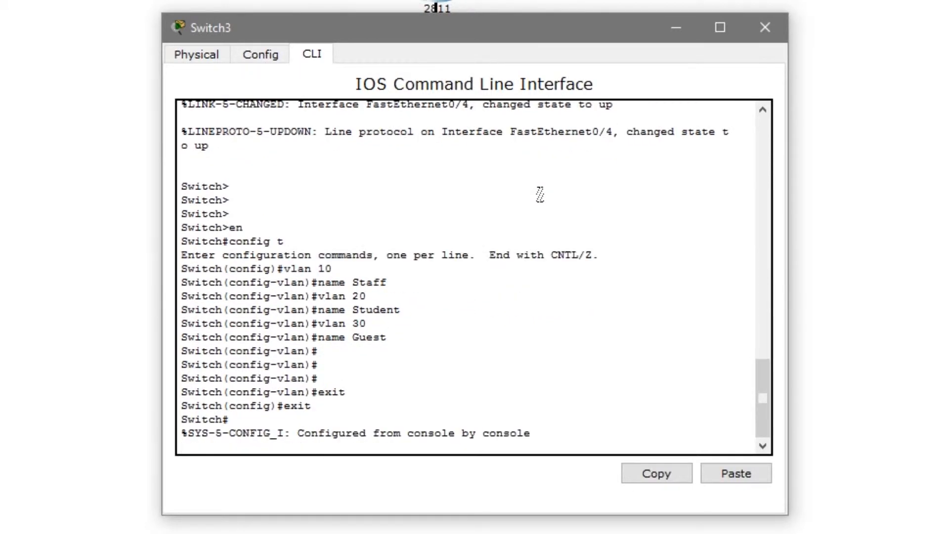
Step: Run show vlan on the switch and examine the default VLAN's ports and the entries for VLANs 10, 20 and 30
text(show vlan)
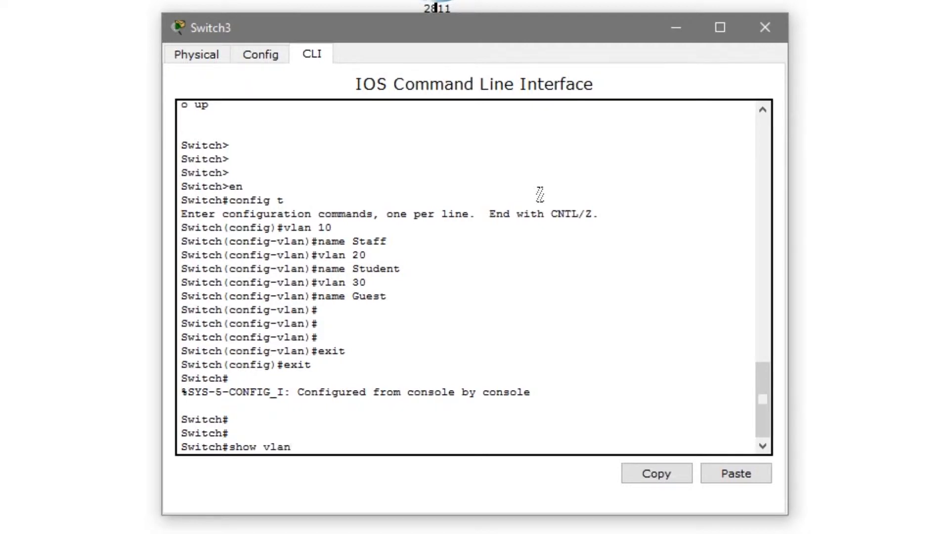
key(Return)
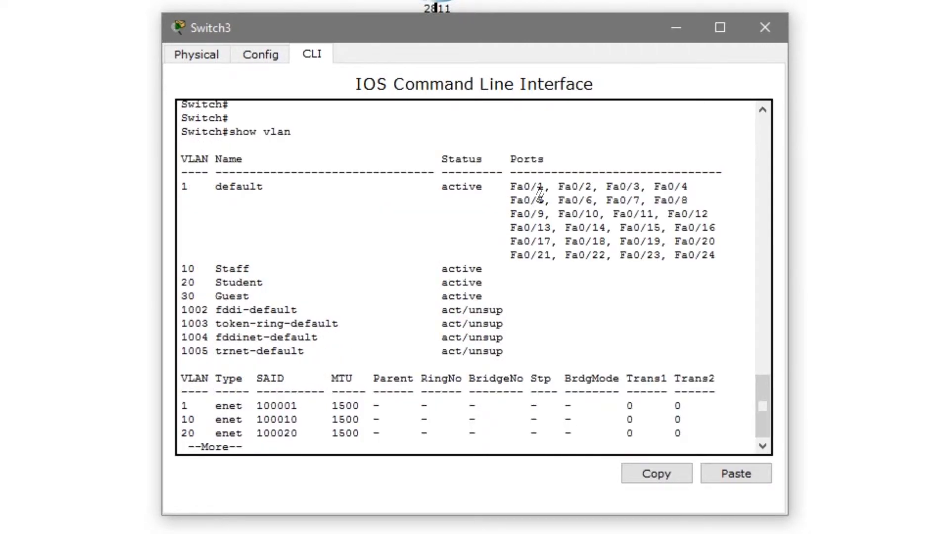
drag(302, 186, 185, 188)
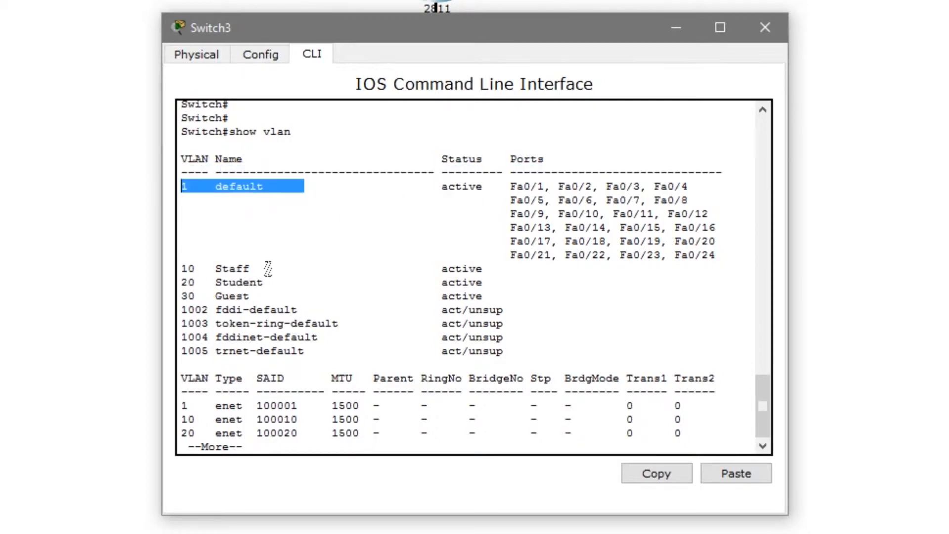
drag(510, 187, 730, 257)
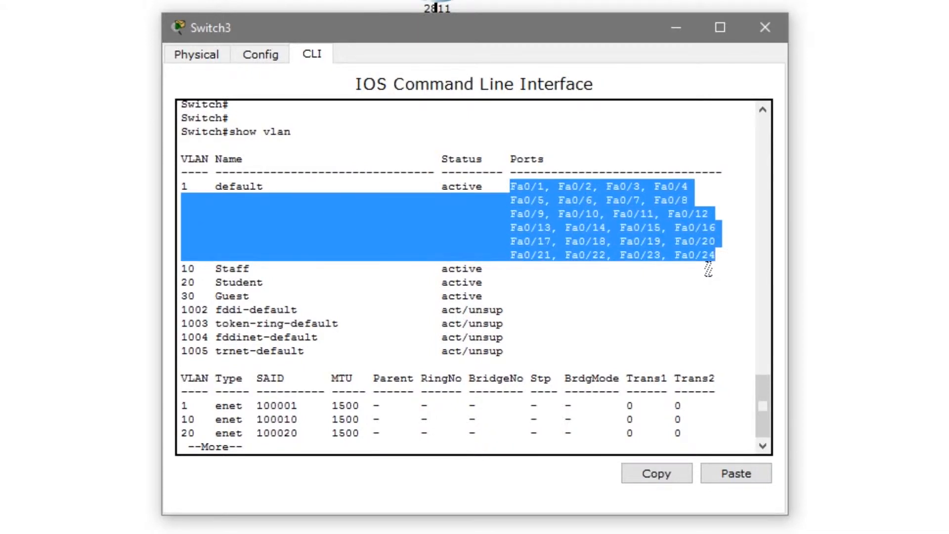
drag(181, 268, 487, 297)
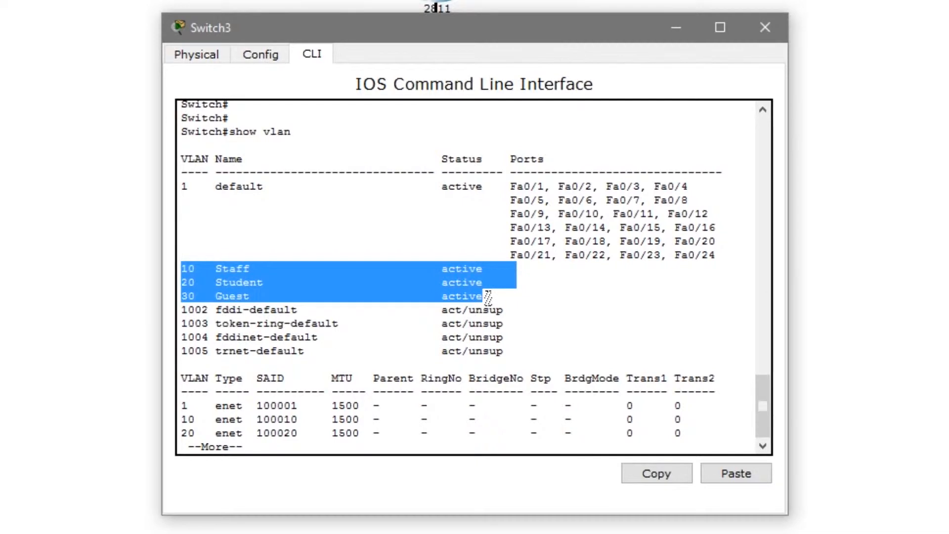
Step: Page through the rest of the show vlan output until the switch's privileged prompt returns
click(579, 270)
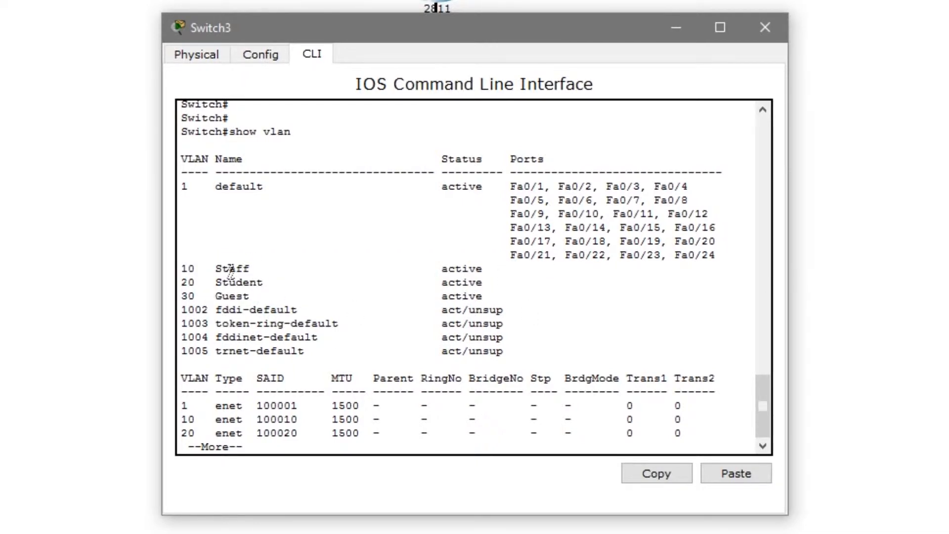
key(Return)
key(Return)
key(Return)
key(Return)
key(Return)
key(Return)
key(Return)
key(Return)
key(Return)
key(Return)
key(Return)
key(Return)
key(Return)
key(Return)
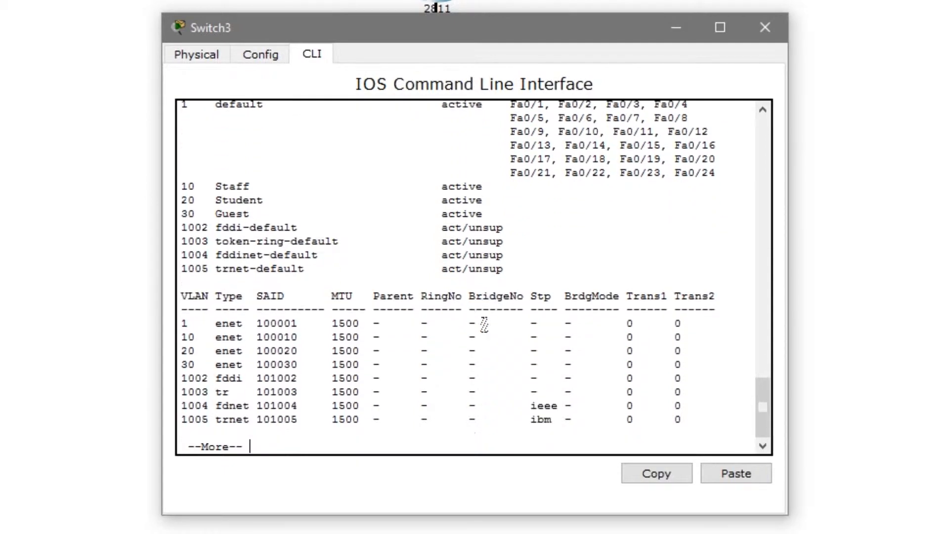
Step: Enter global configuration mode and assign interface VLAN 10 the IP address 192.168.10.2 with mask 255.255.255.0
text(config t)
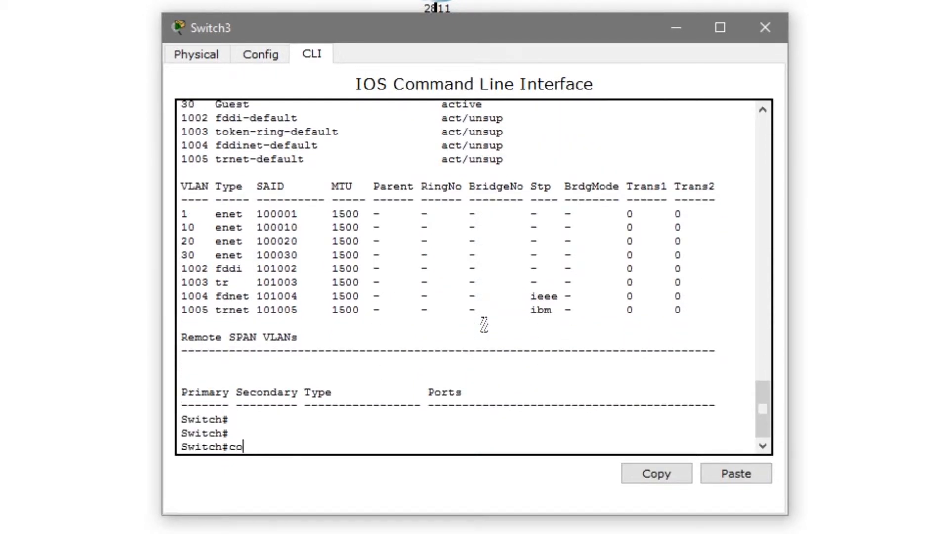
key(Return)
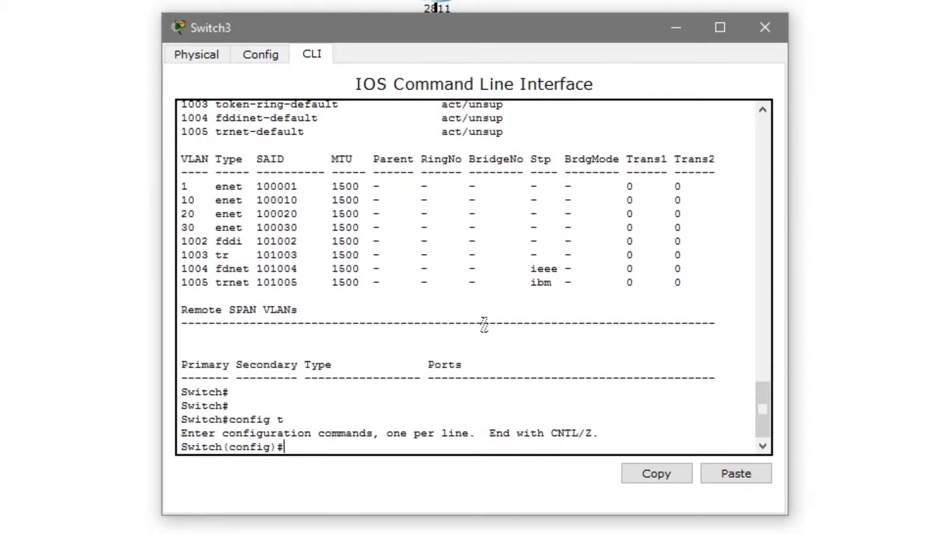
text(int vlan 10)
key(Return)
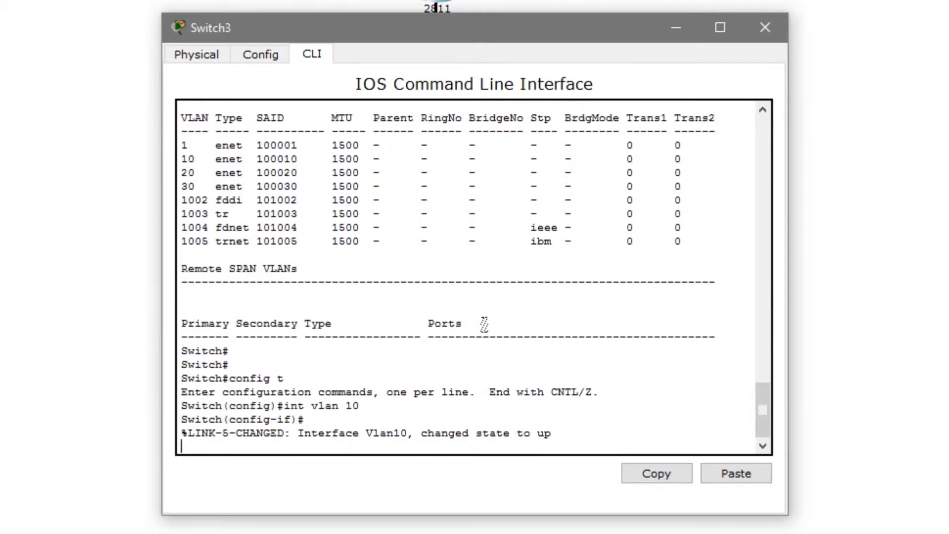
key(Return)
key(Return)
text(ip address 1)
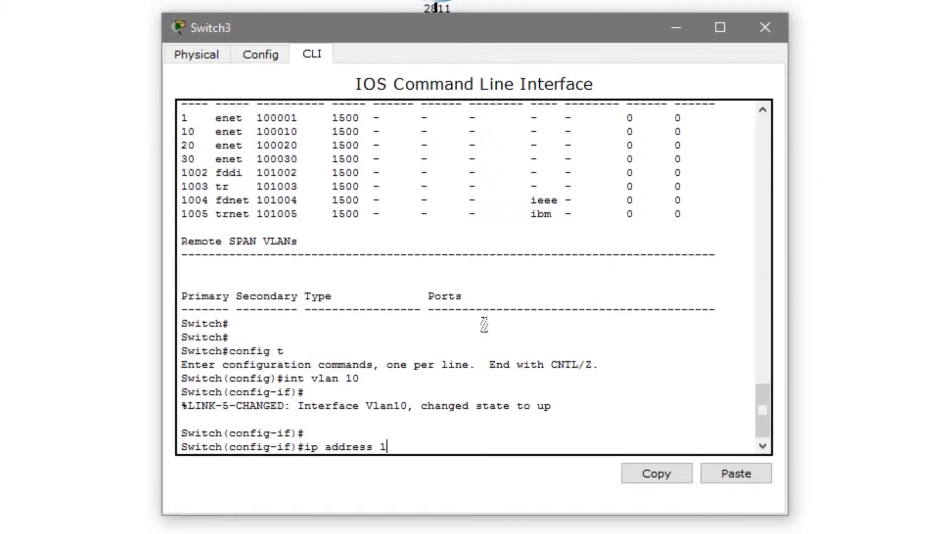
text(92.168.10.2 255.255.255.0)
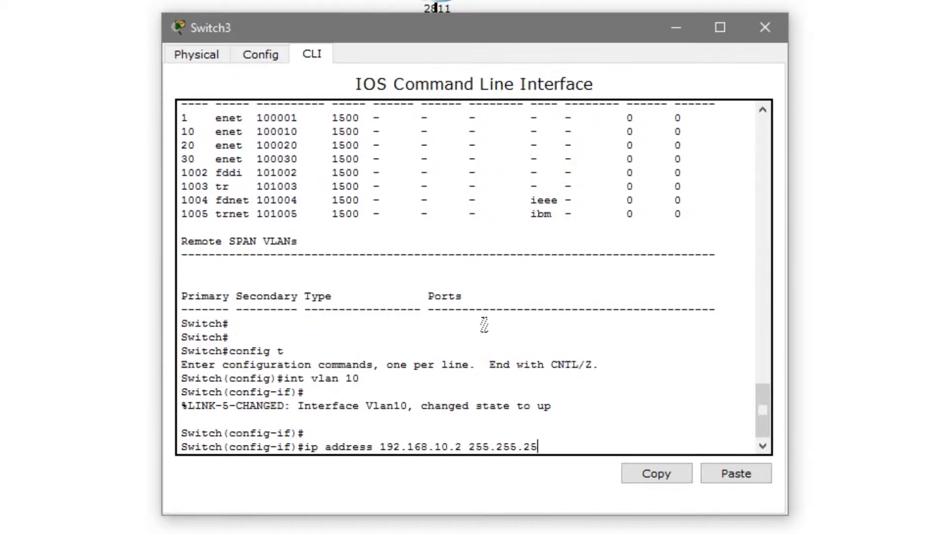
key(Return)
key(Return)
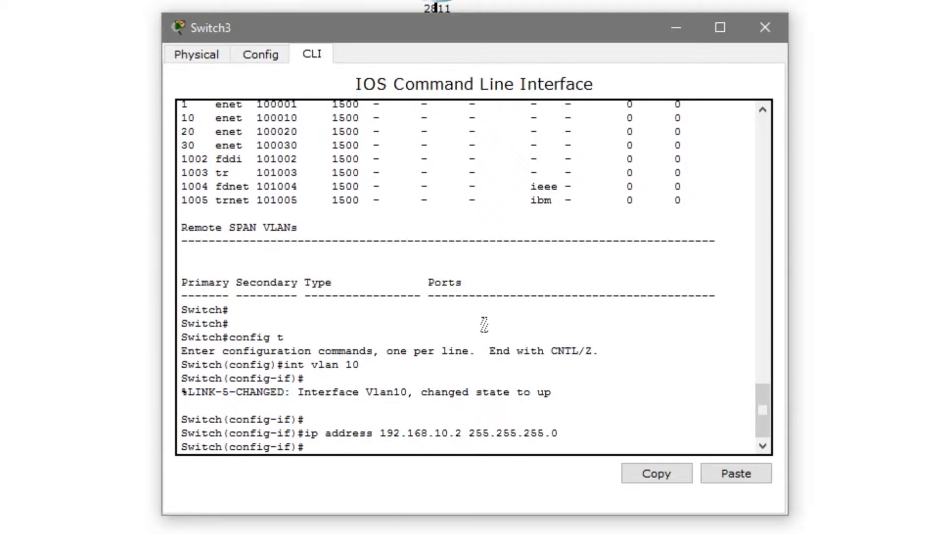
Step: Assign interface VLAN 20 the IP address 192.168.20.2 with mask 255.255.255.0
text(int vlan 20)
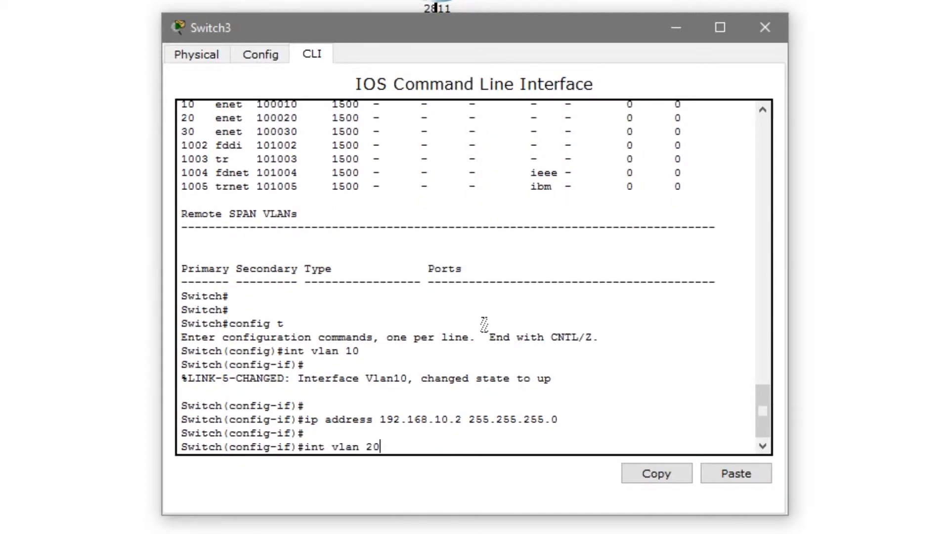
key(Return)
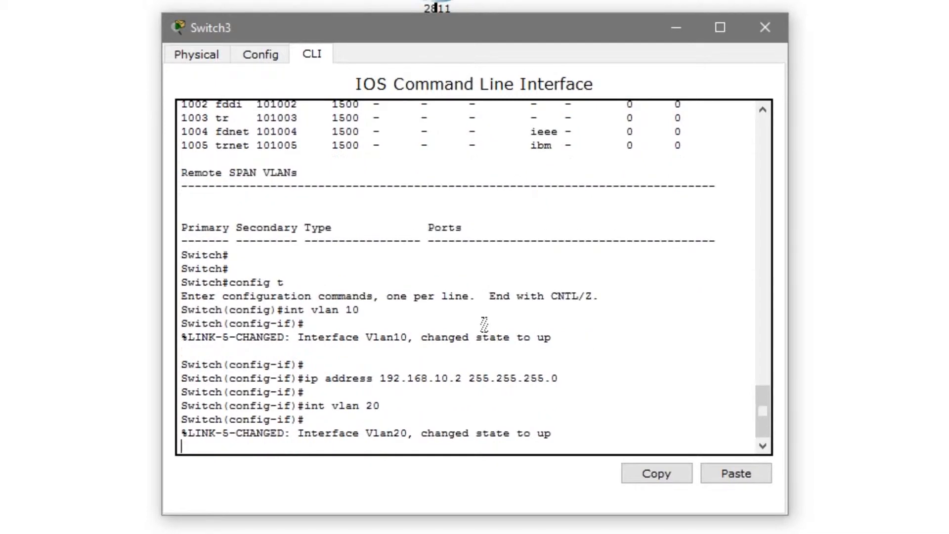
key(Return)
text(p add)
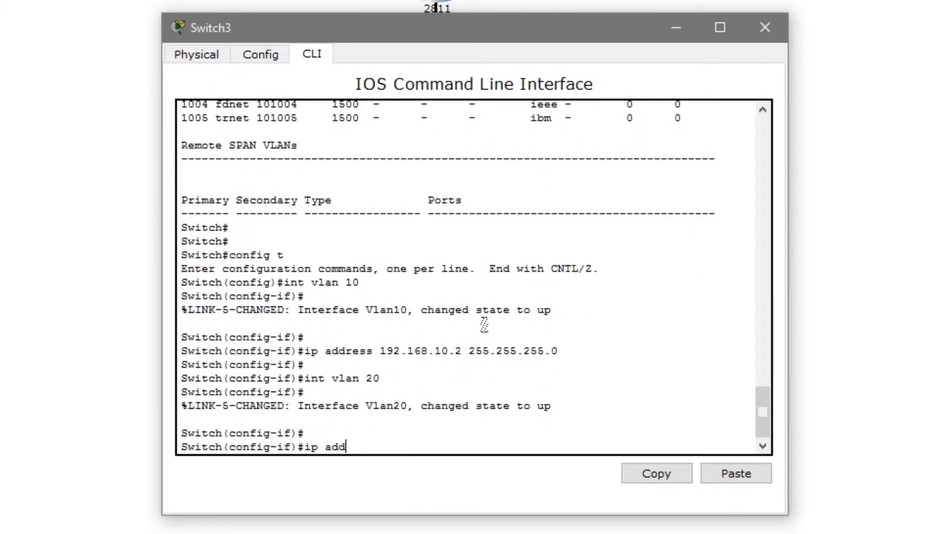
text(ress 192.168.20.2 255.255.255.0)
key(Return)
key(Return)
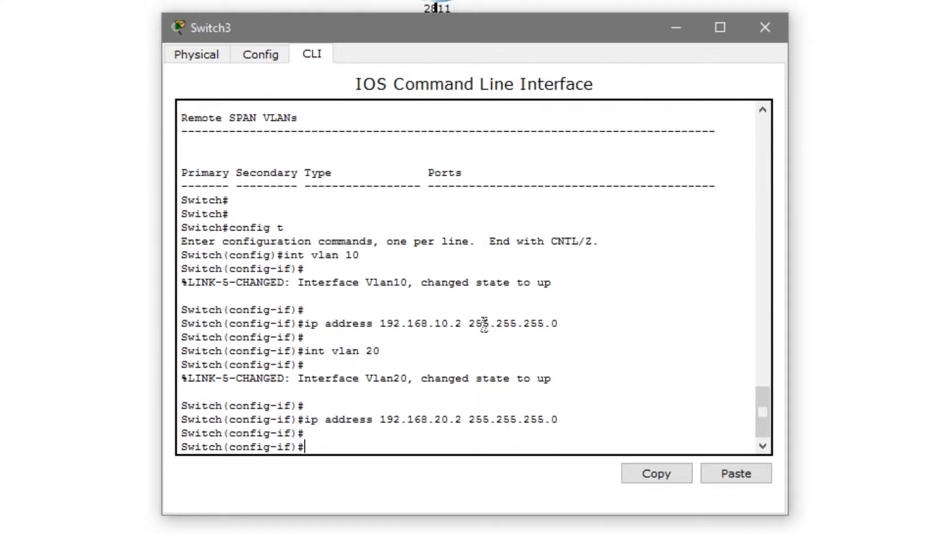
Step: Assign interface VLAN 30 the IP address 192.168.30.2 with mask 255.255.255.0, and exit interface configuration
text(int vlan 30)
key(Return)
key(Return)
text(ip )
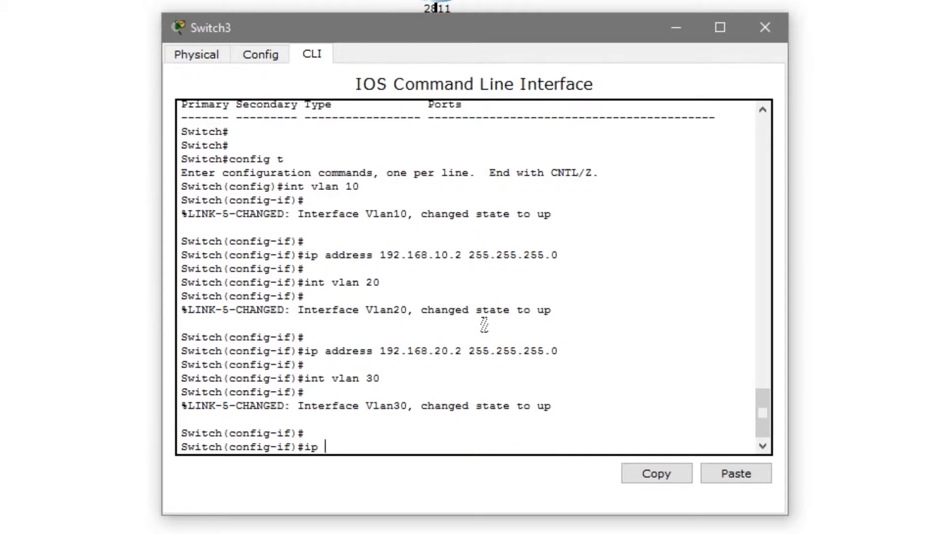
text(address 192.168.30.2 255)
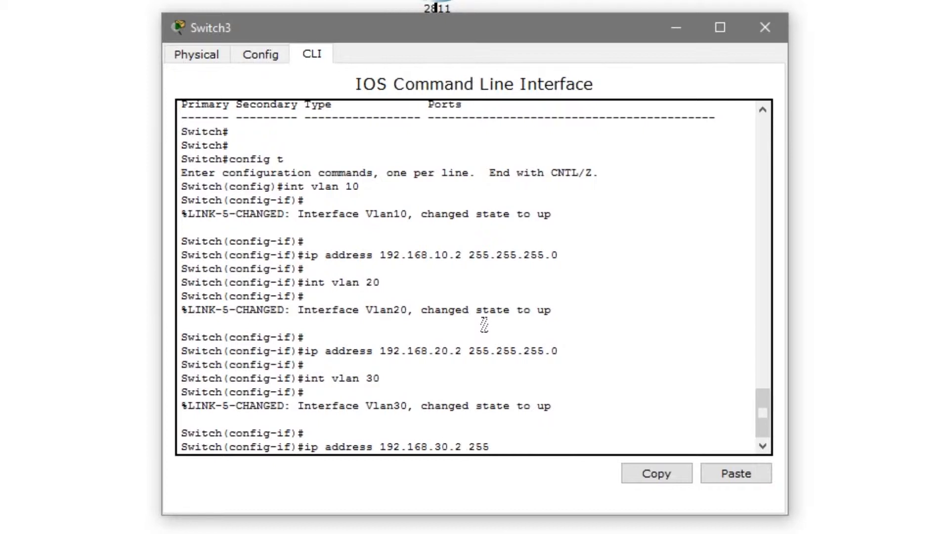
text(.255.255.0)
key(Return)
key(Return)
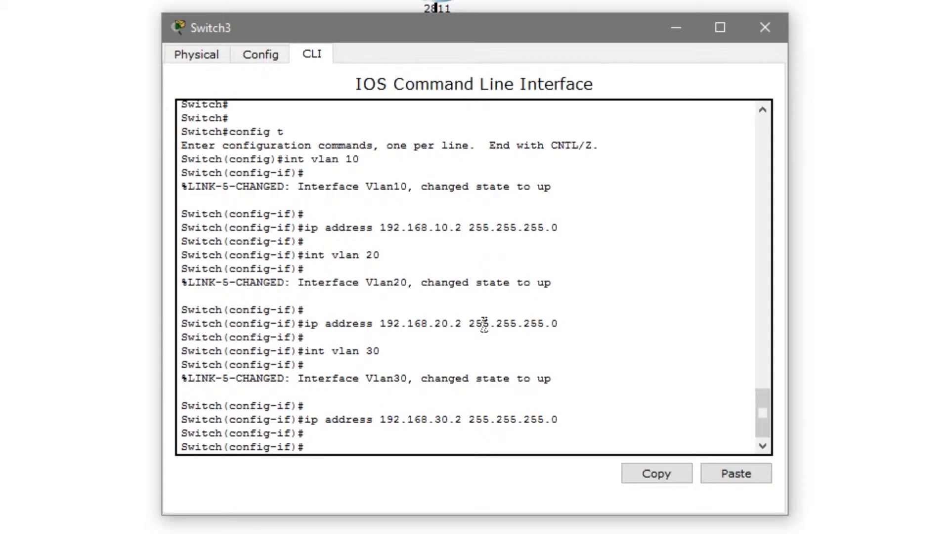
text(exit)
key(Return)
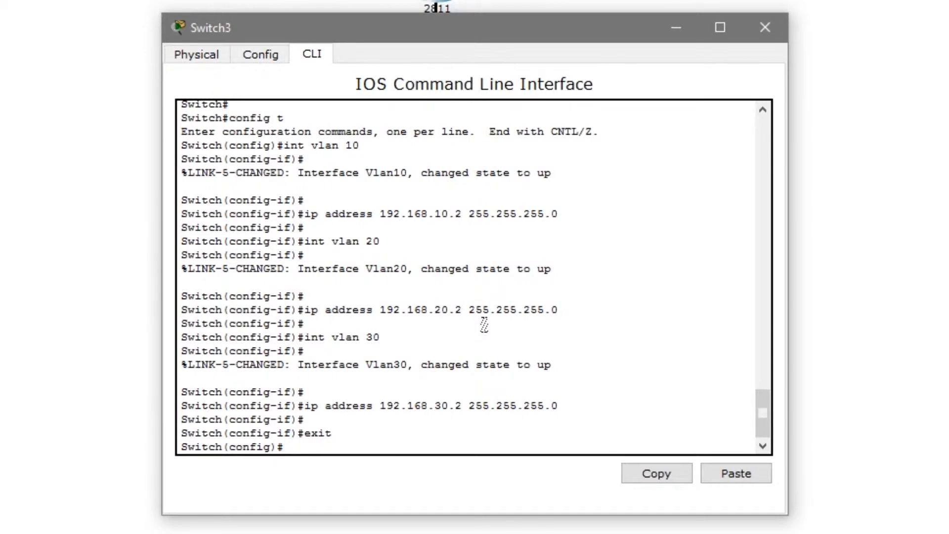
Step: Configure switch port f0/2 in access mode and assign it to VLAN 10
text(int f0/2)
key(Return)
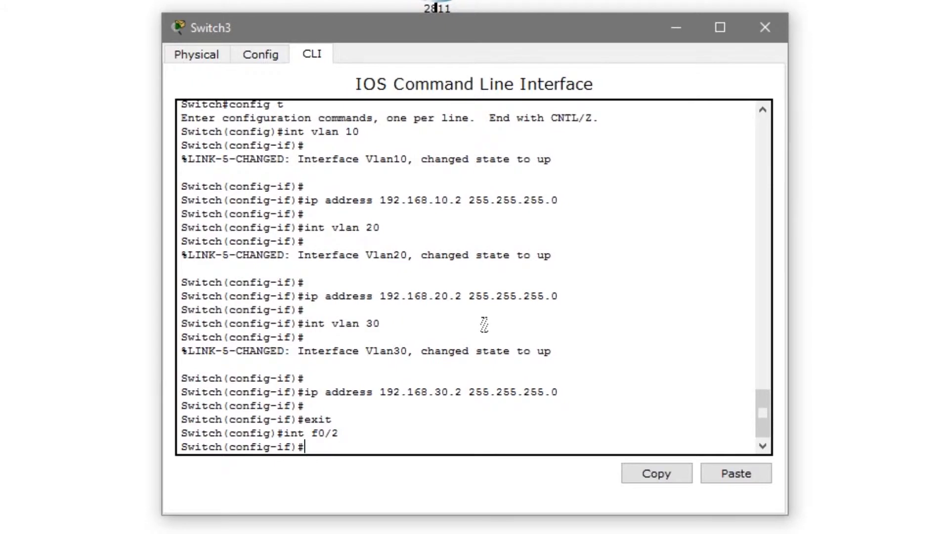
text(switchport mode access)
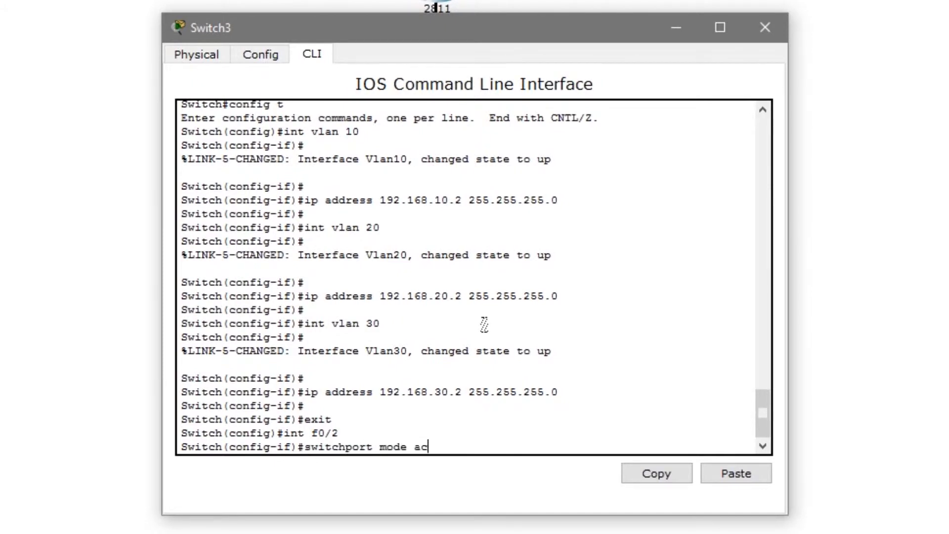
key(Return)
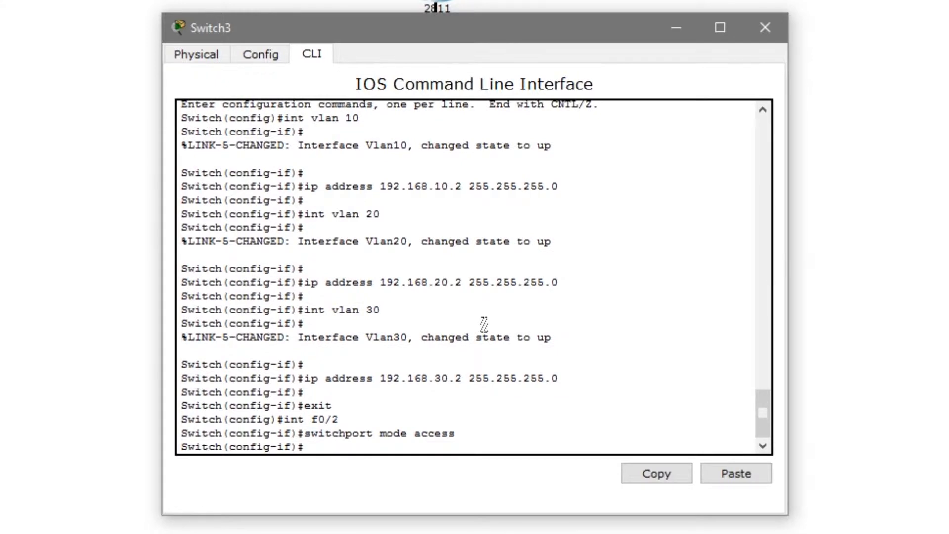
text(switchport acces)
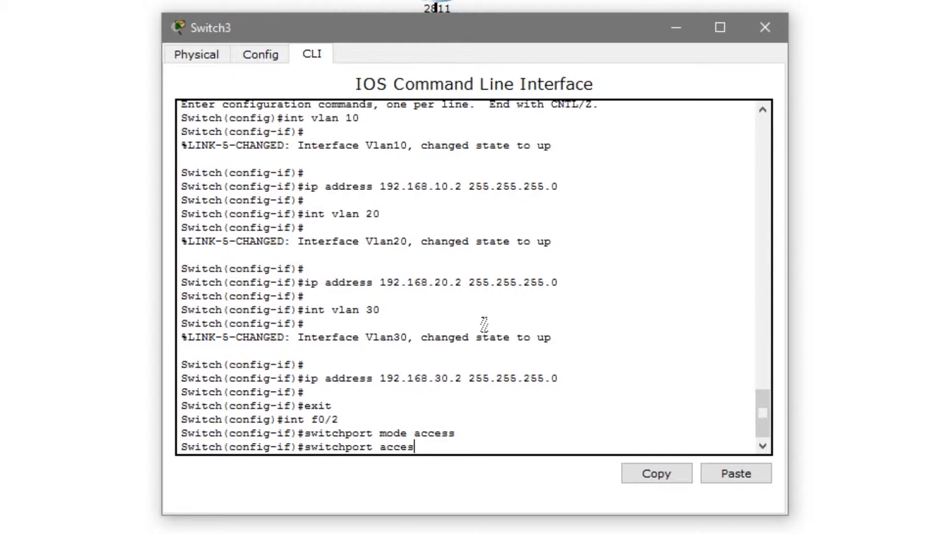
text(s vlan 10)
key(Return)
key(Return)
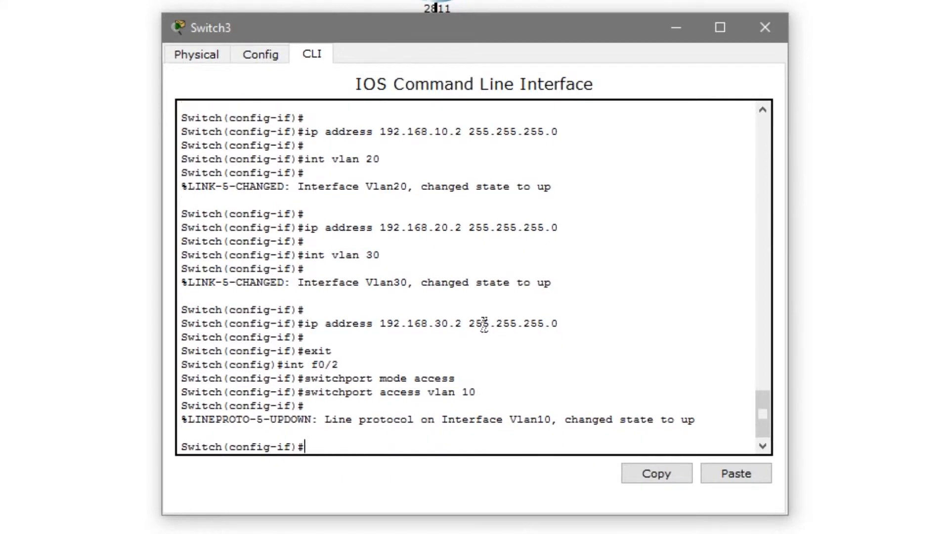
key(Return)
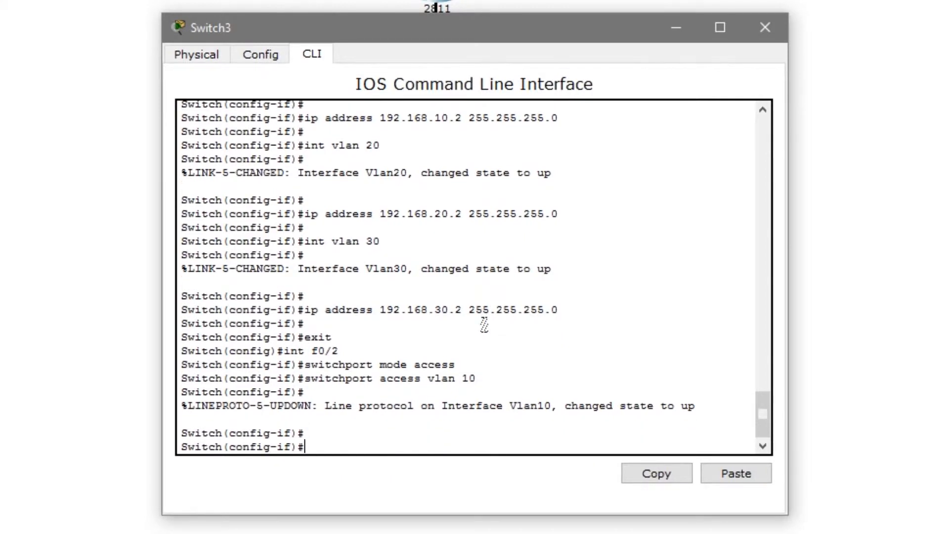
Step: Configure switch port f0/3 in access mode and assign it to VLAN 20
text(int f0/3)
key(Return)
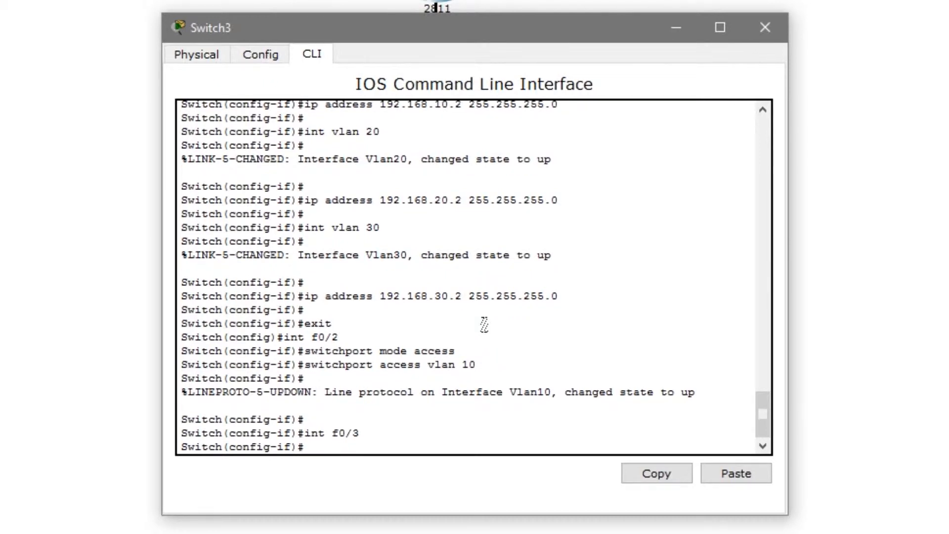
text(switchport mode access)
key(Return)
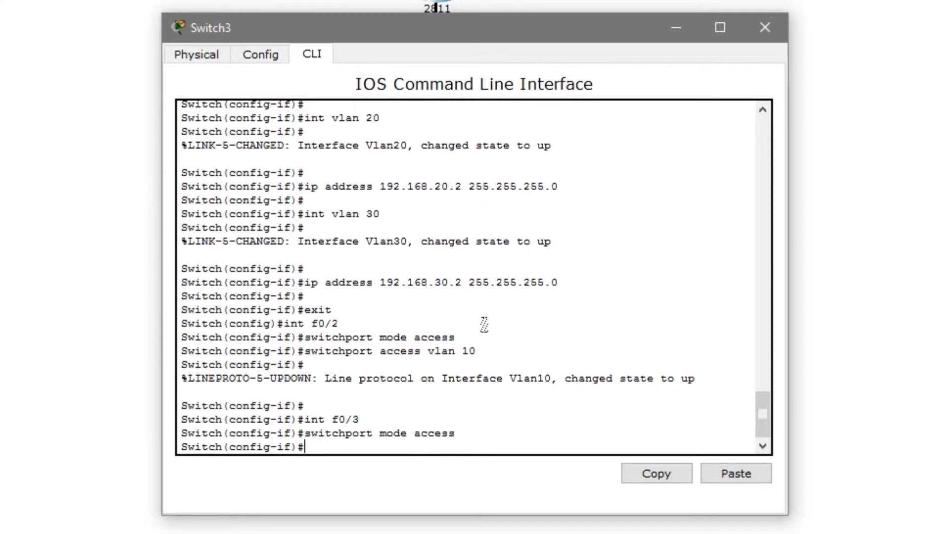
text(switchport access vlan 20)
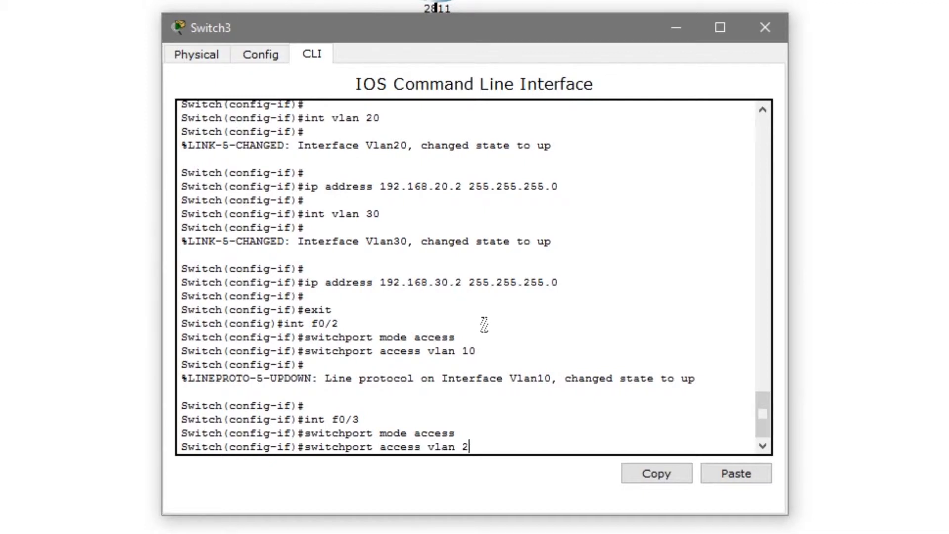
key(Return)
key(Return)
key(Return)
key(Return)
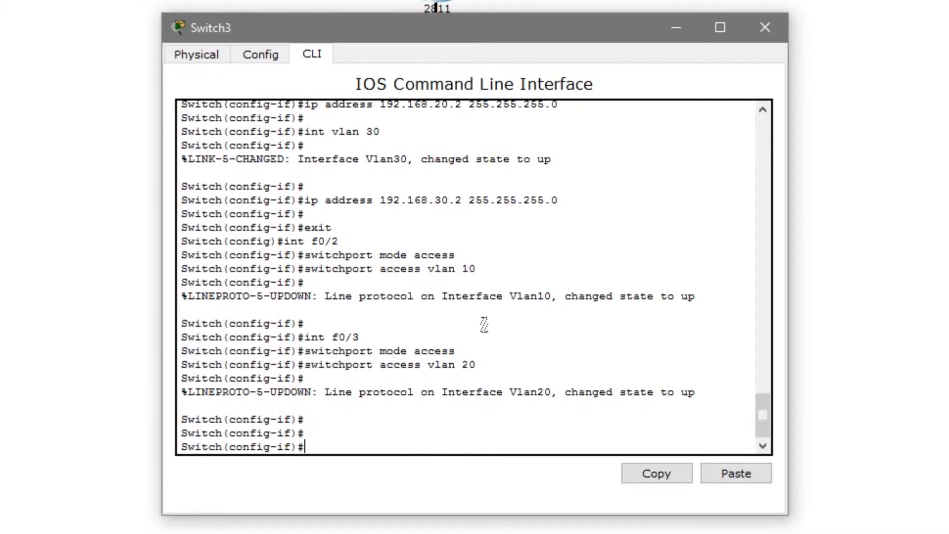
Step: Configure switch port f0/4 in access mode on VLAN 30, and exit interface configuration
text(int f0/4)
key(Return)
text(switchp)
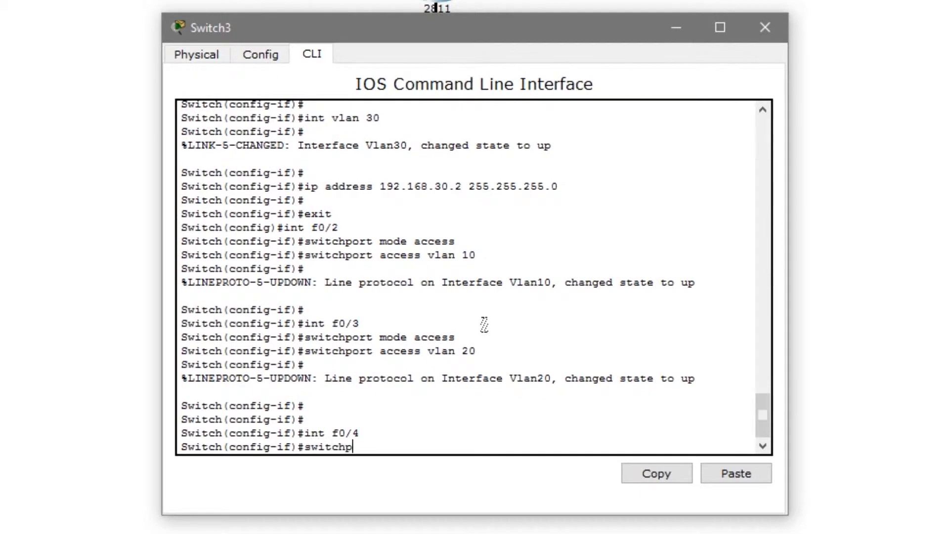
text(ort mode access)
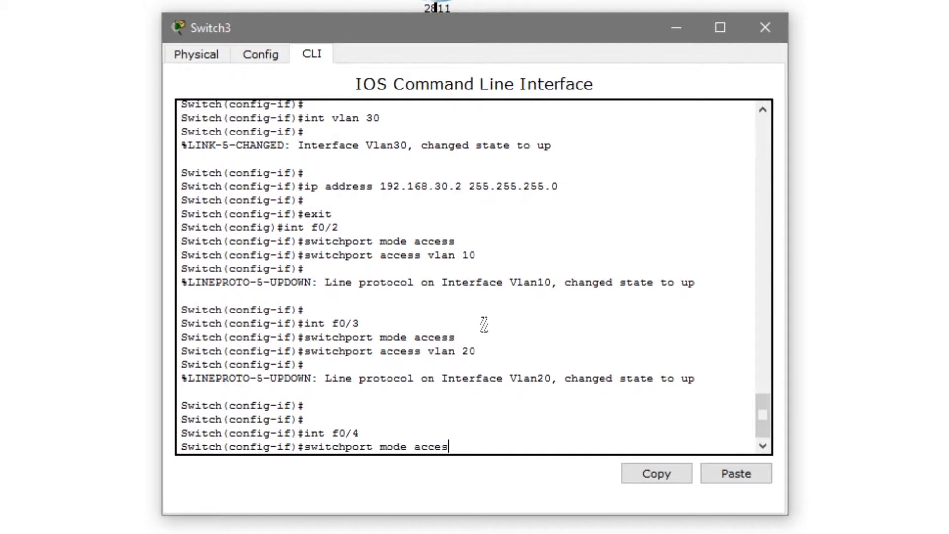
key(Return)
text(swi)
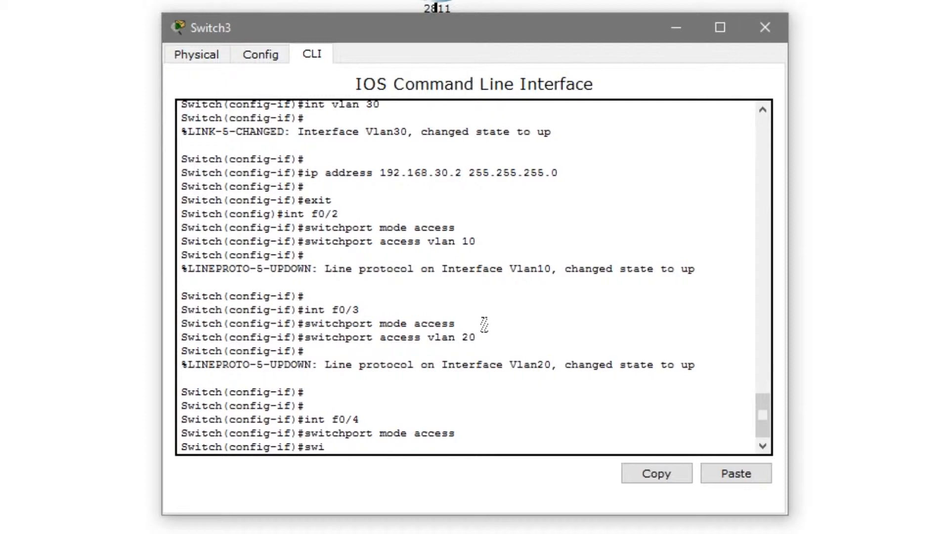
text(tchport access)
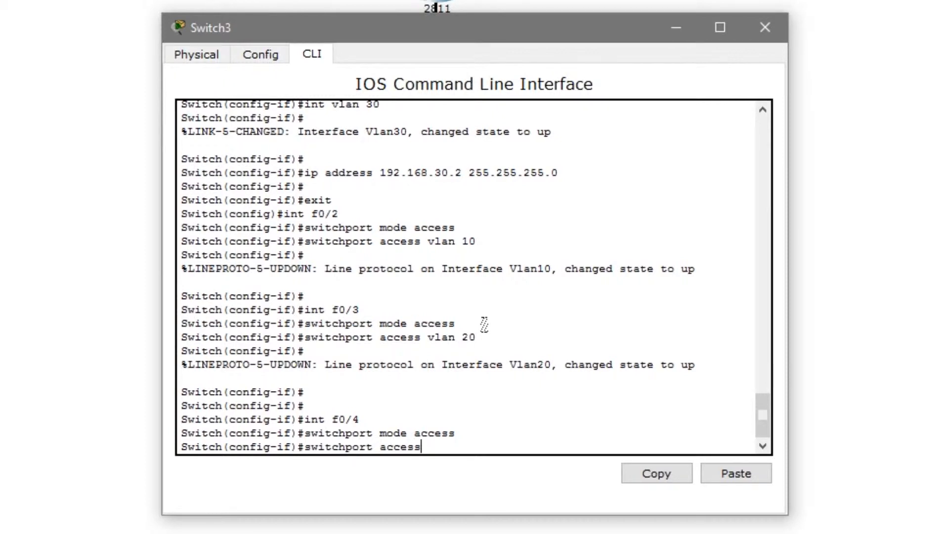
text( vlan 30)
key(Return)
key(Return)
key(Return)
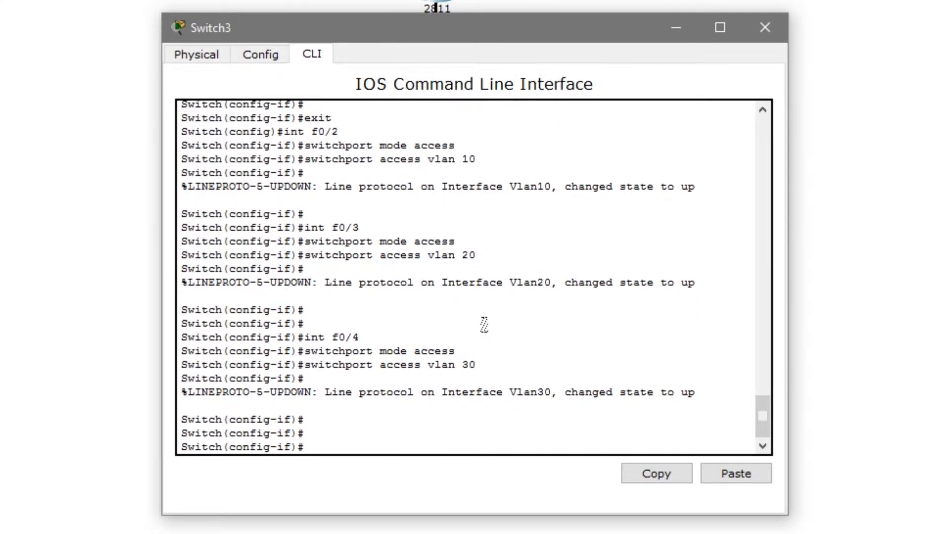
text(exit)
key(Return)
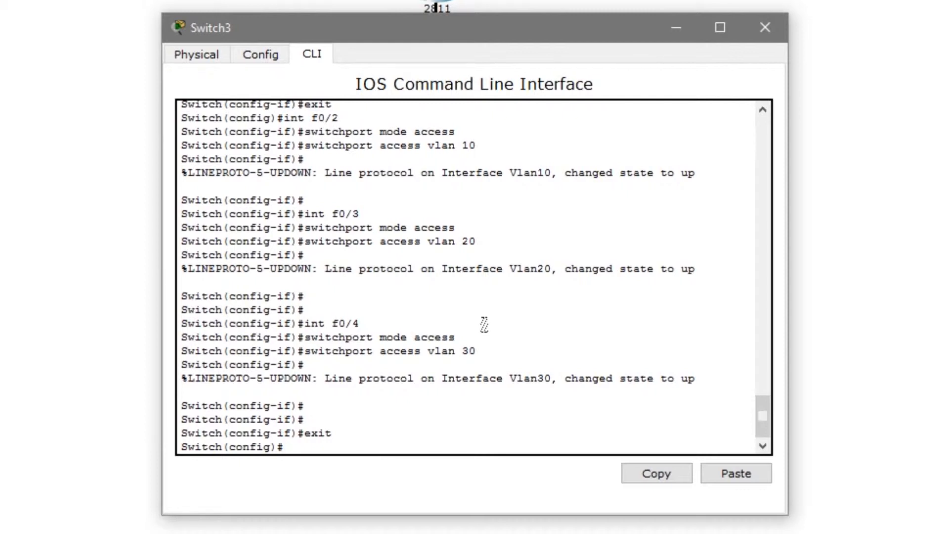
Step: Set switch port f0/1 to trunk mode
text(int f0/1)
key(Return)
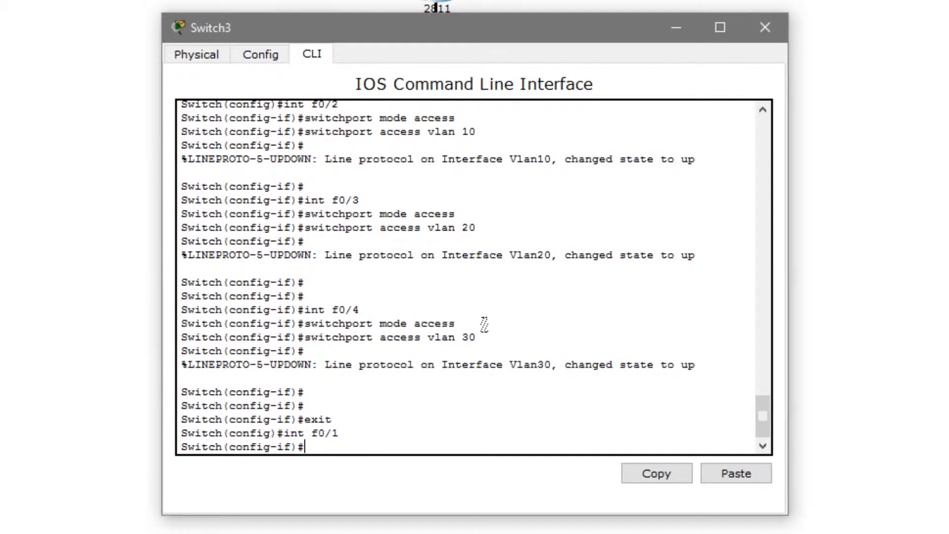
text(switchport mode trunk)
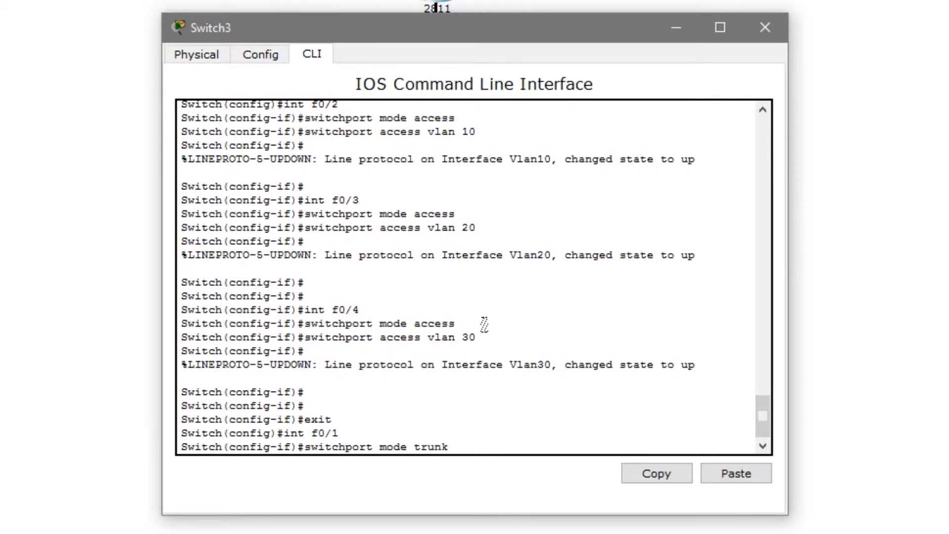
key(Return)
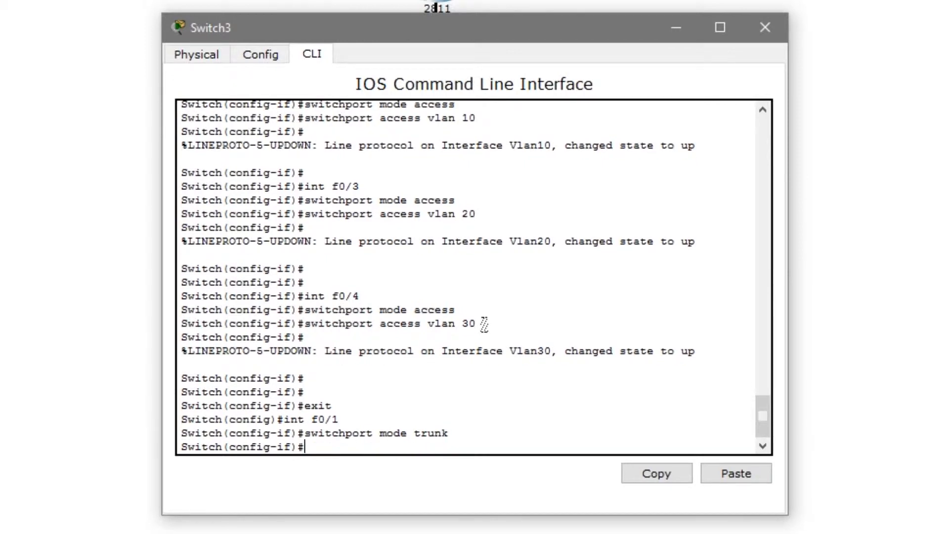
Step: Try to allow VLANs 1-1005 on switch port f0/1 with the command switchport vlan allowed 1-1005
text(switchport a)
key(Tab)
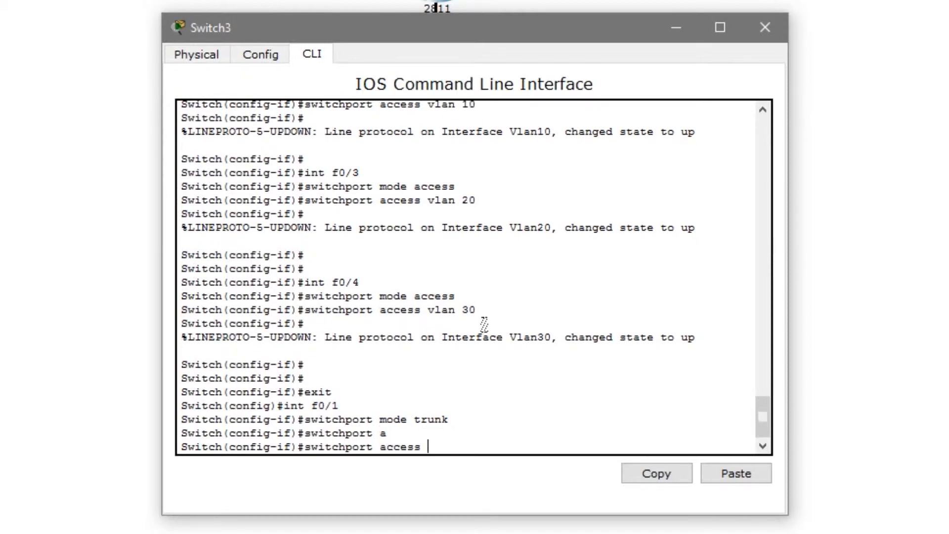
key(BackSpace)
key(BackSpace)
key(BackSpace)
key(BackSpace)
key(BackSpace)
key(BackSpace)
key(BackSpace)
text(vlan allowed 1-1005)
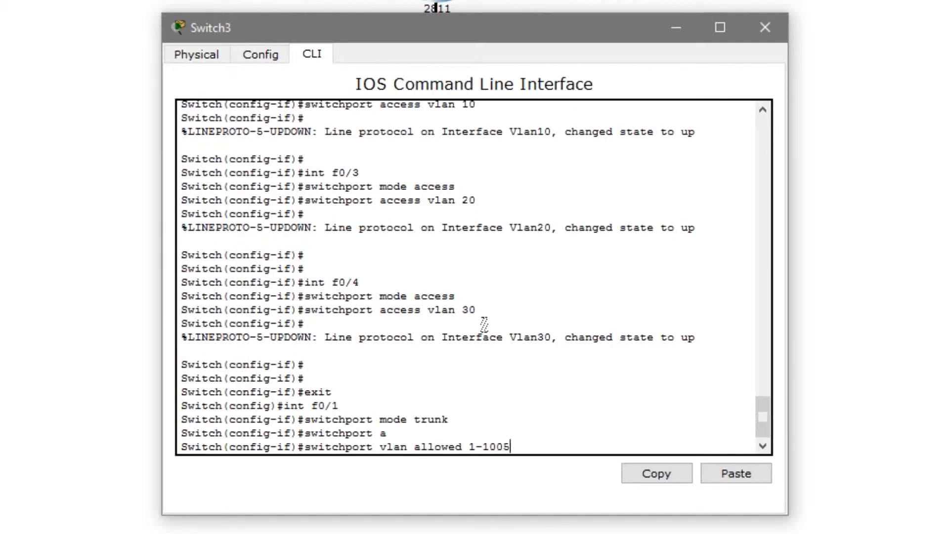
key(Return)
Step: Allow VLANs 1-1005 on the f0/1 trunk with switchport trunk allowed vlan, and exit to privileged mode
text(switchport trunk allowed vlan 1-1005)
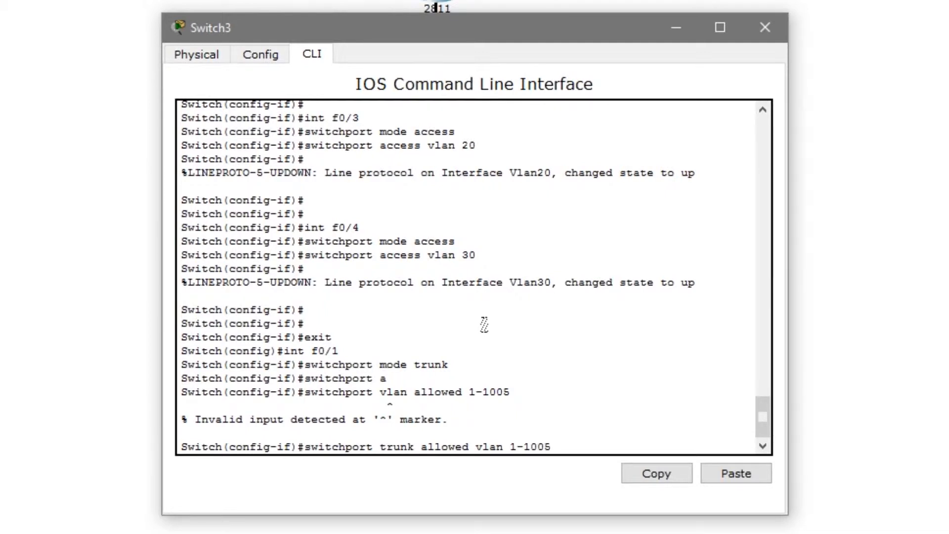
key(Return)
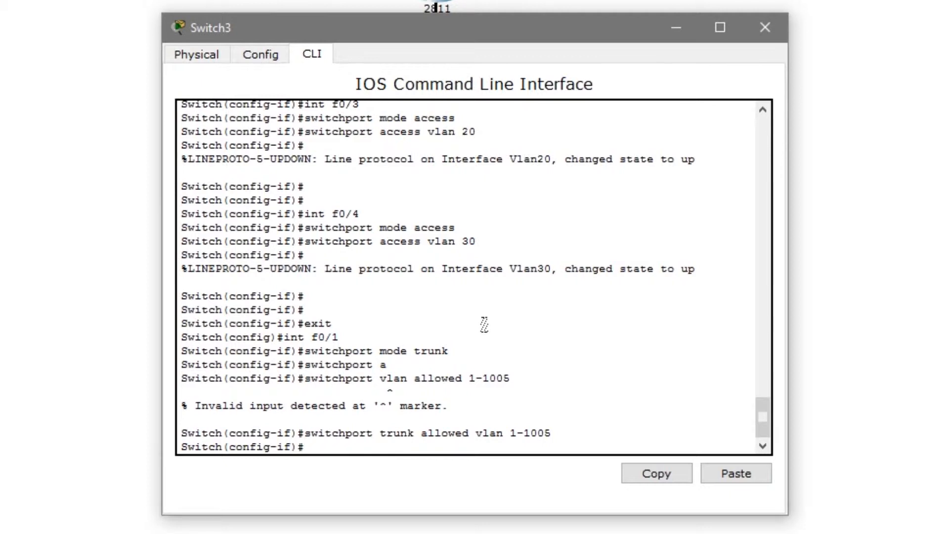
text(exit)
key(Return)
text(exit)
key(Return)
key(Return)
key(Return)
key(Return)
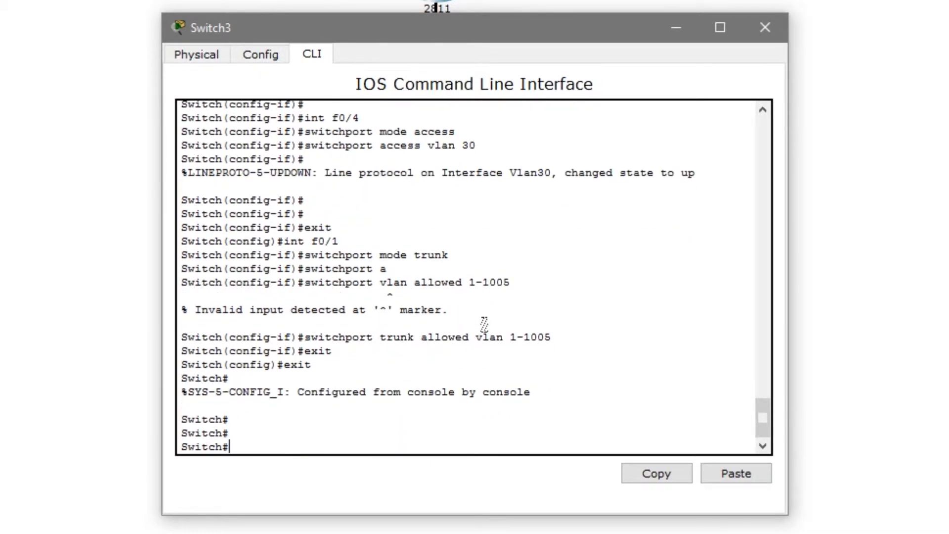
Step: Save the switch configuration with wr me and close the switch window
text(wr m)
text(e)
key(Return)
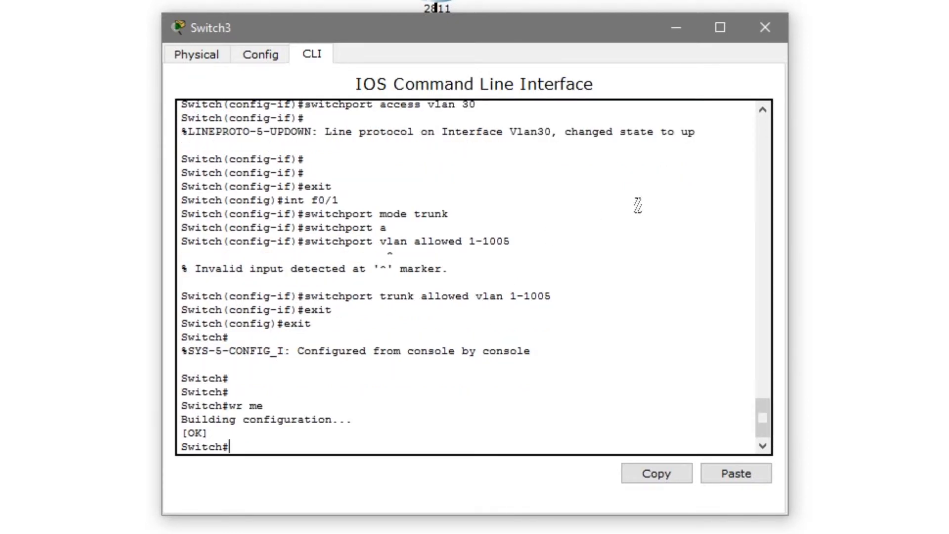
click(772, 28)
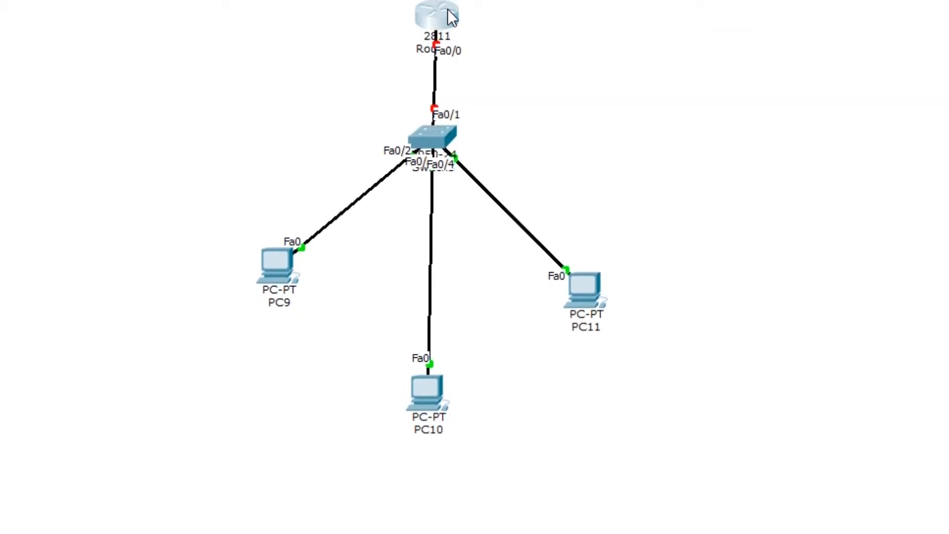
Step: Open the 2811 router's command line and decline the initial configuration dialog
double_click(452, 18)
click(319, 63)
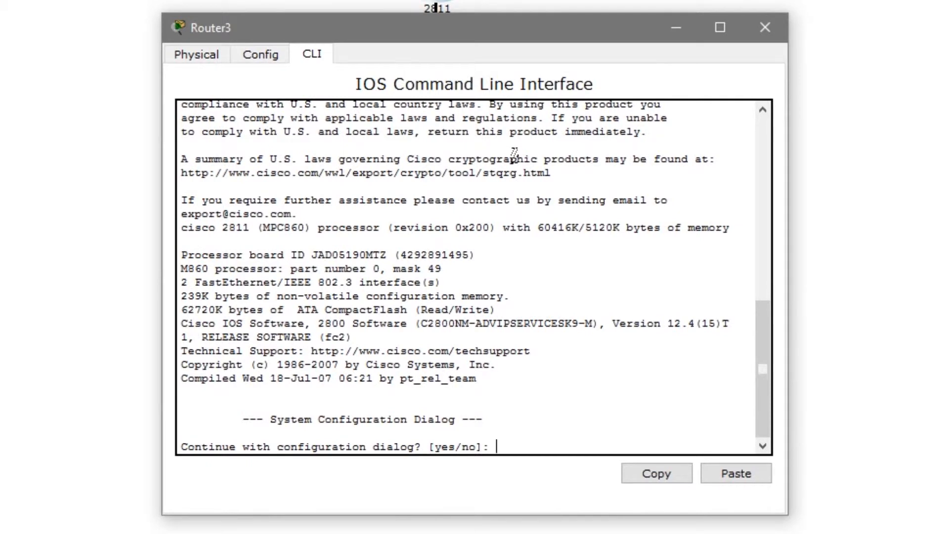
text(n)
key(Return)
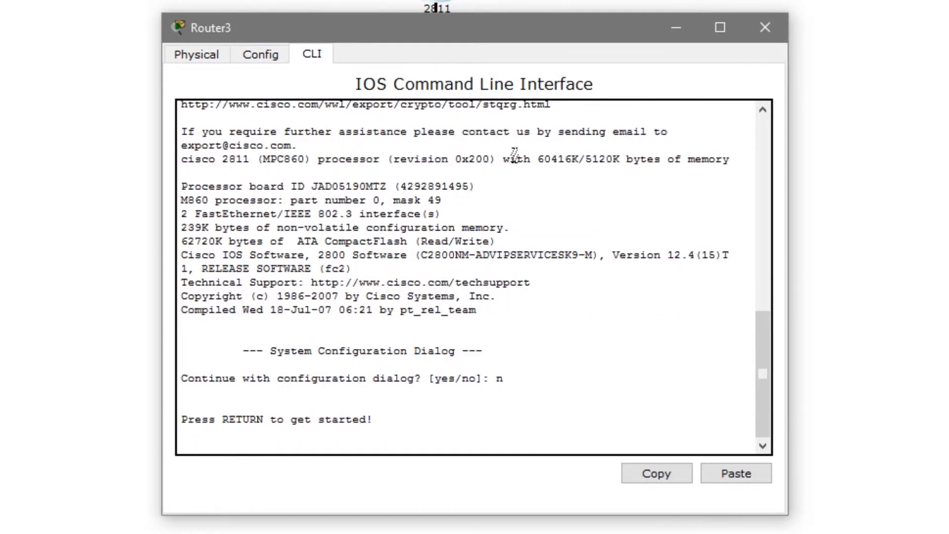
key(Return)
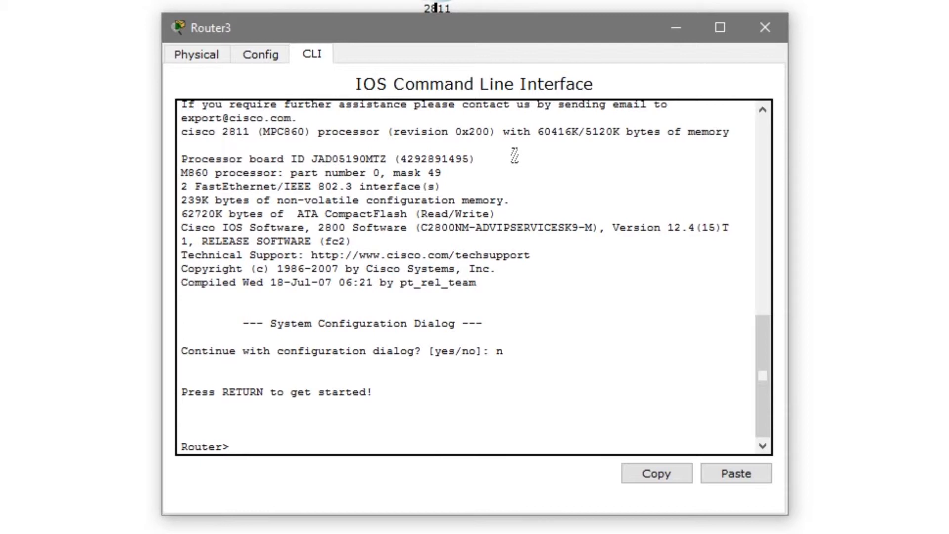
Step: Enter the router's global configuration mode and enable interface f0/0 with no shut, leaving interface configuration when done
text(en)
key(Return)
text(config t)
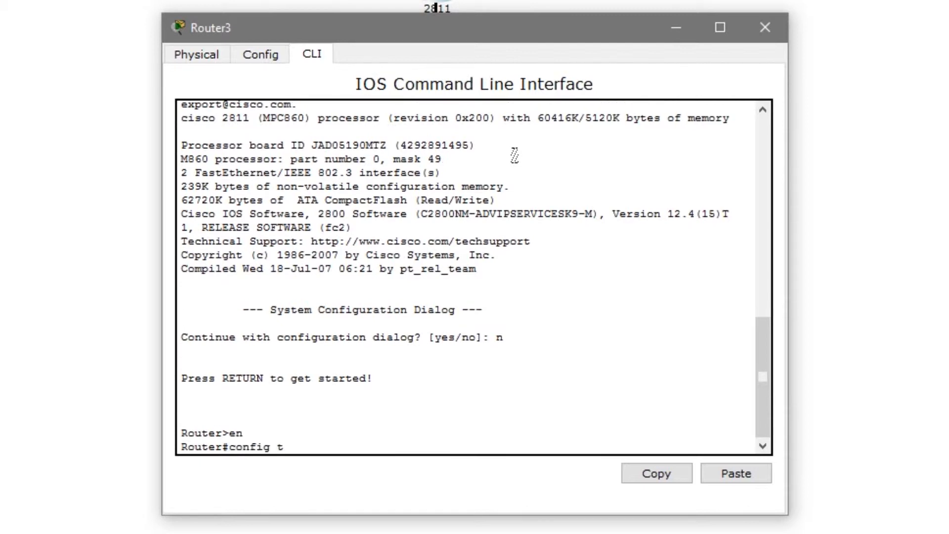
key(Return)
text(i)
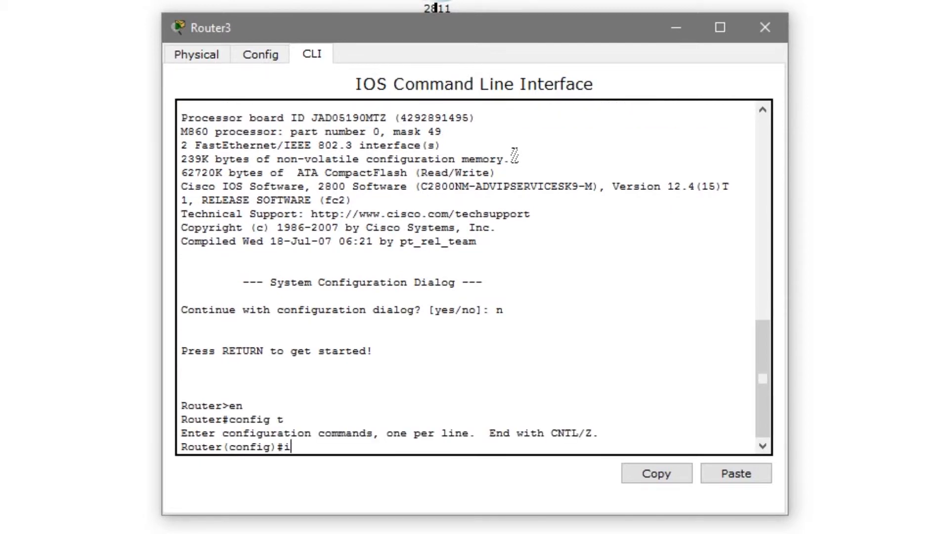
text(nt f0/0)
key(Return)
text(no shut)
key(Return)
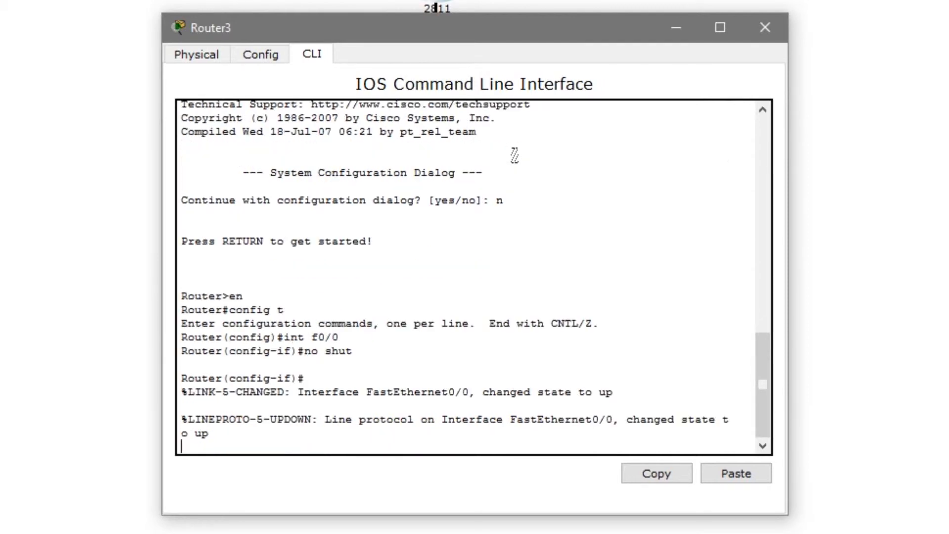
key(Return)
text(exit)
key(Return)
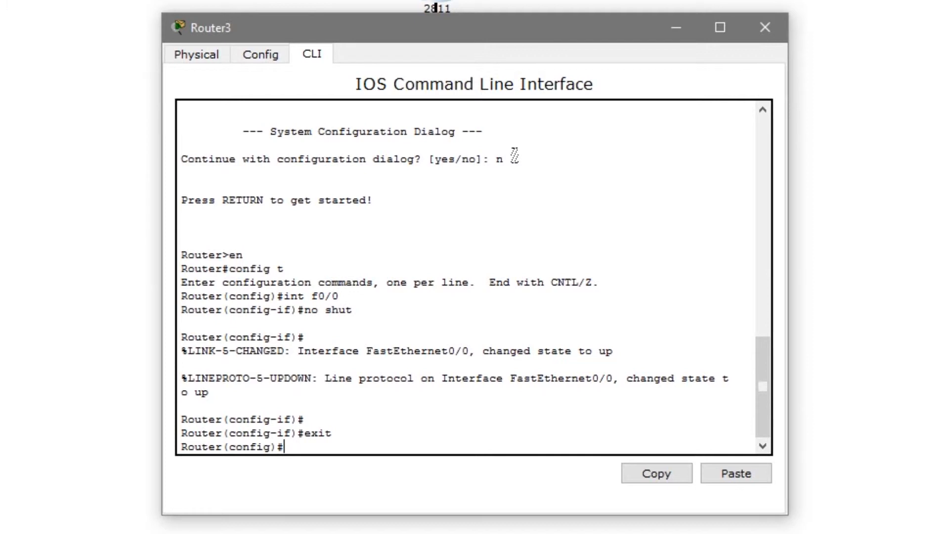
Step: Create router subinterface f0/0.10 with dot1q encapsulation for VLAN 10 and IP address 192.168.10.1 255.255.255.0
text(int f0/0.10/.0/0.)
text(10)
key(Return)
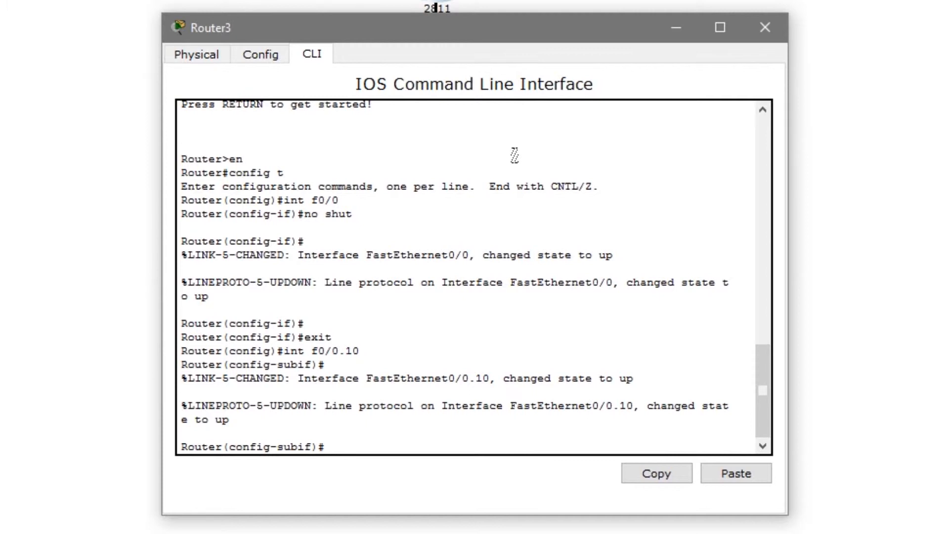
text(encap dot1q 10)
key(Return)
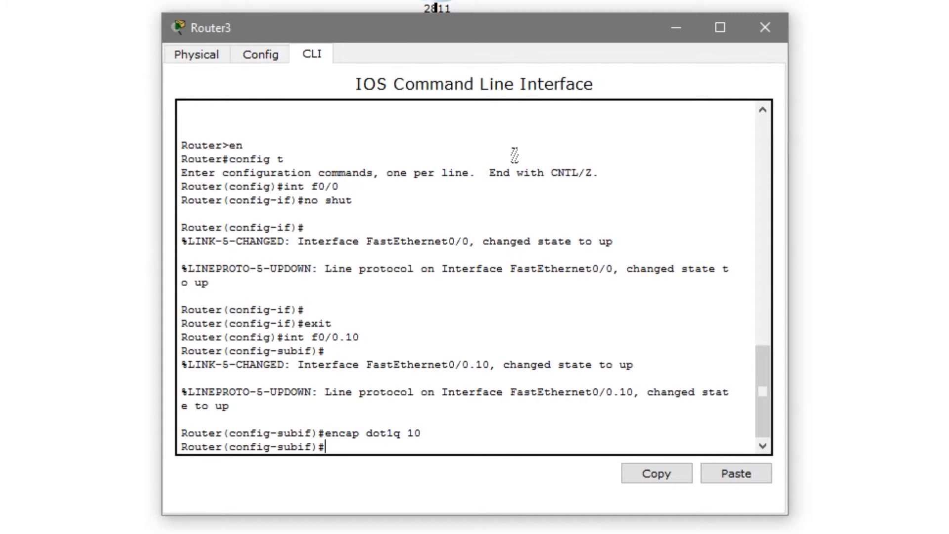
text(ip address 192.168.)
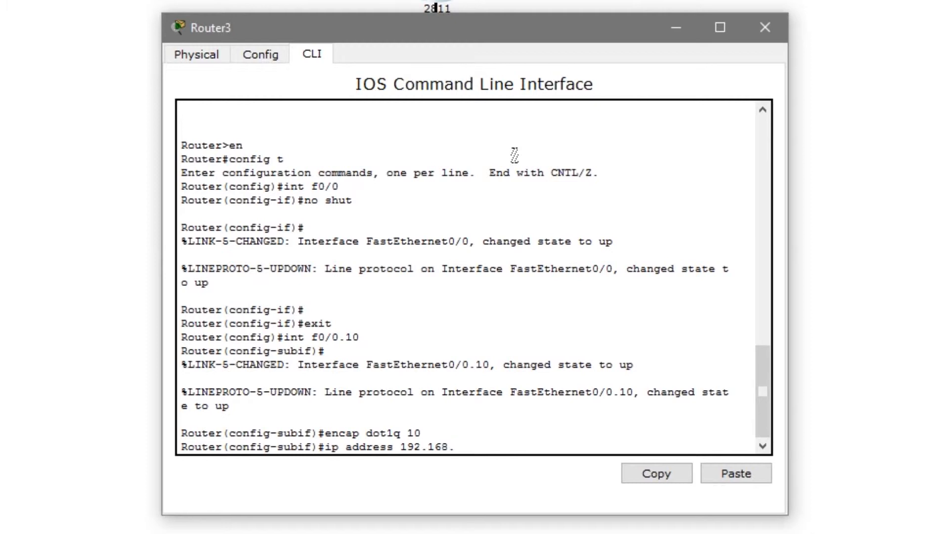
text(10.1 255.255.255.0)
key(Return)
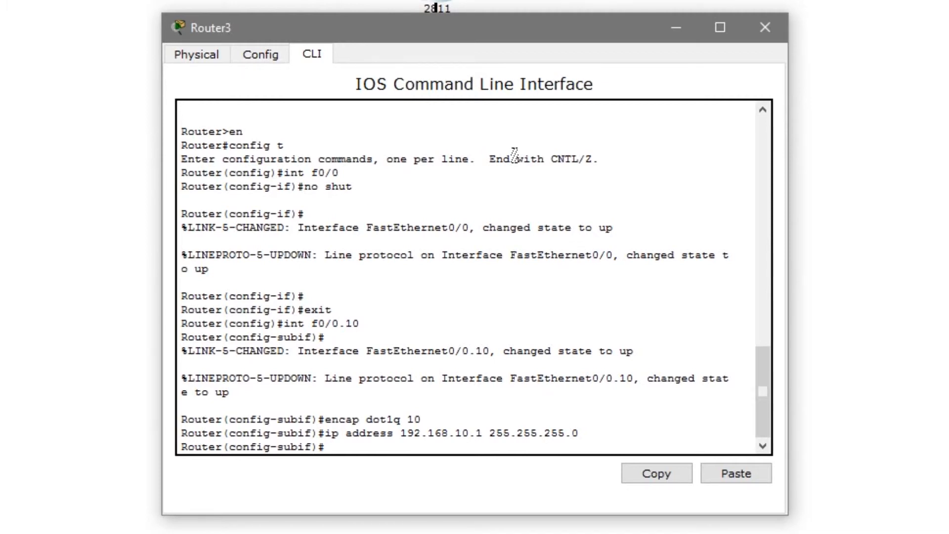
Step: Create router subinterface f0/0.20 with dot1q encapsulation for VLAN 20 and IP address 192.168.20.1 255.255.255.0
text(int f0/0.20)
key(Return)
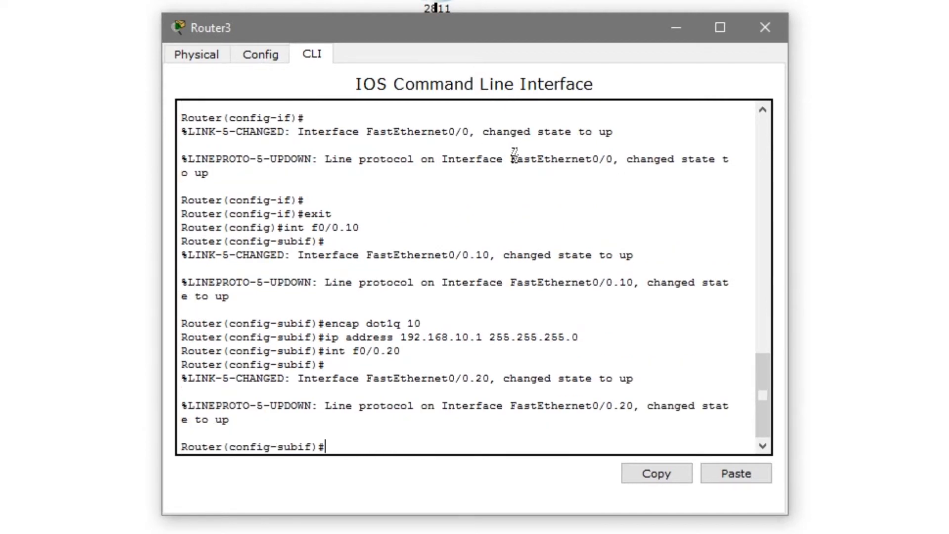
key(Return)
text(encap )
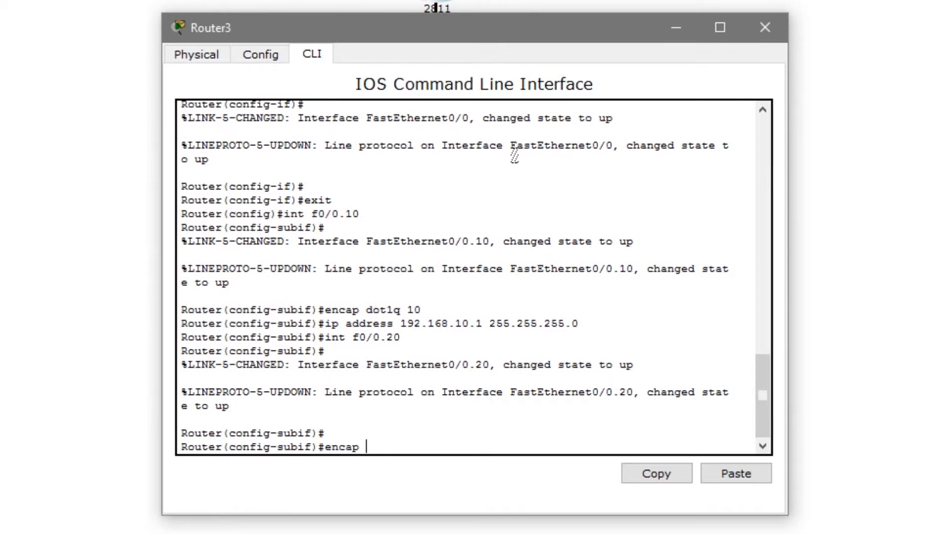
text(dot1q 20)
key(Return)
text(ip addr)
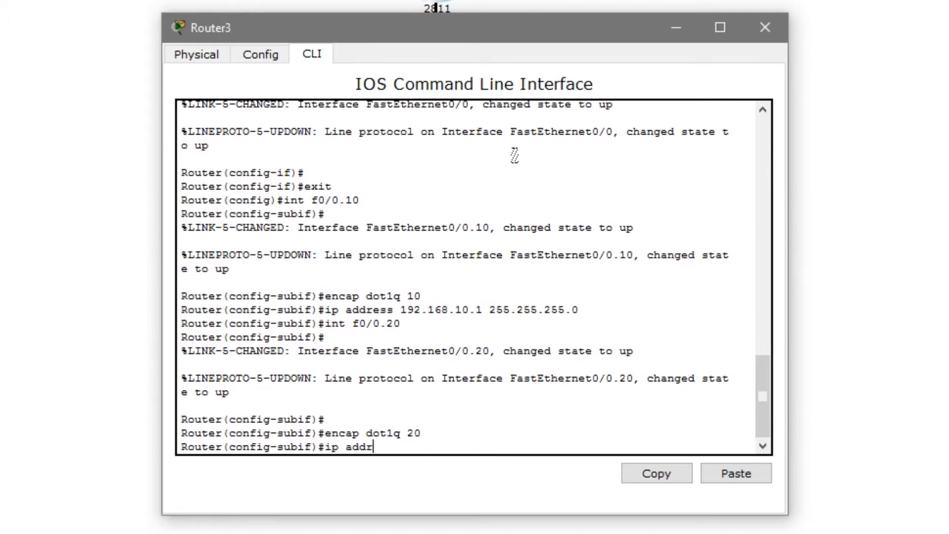
text(ess 192.168.20.1 255.25)
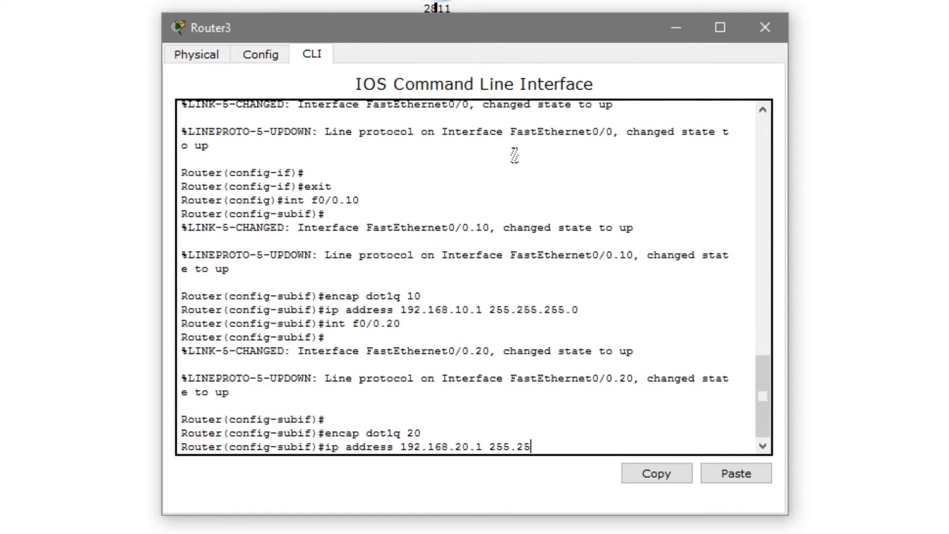
text(5.255.255.0)
key(Return)
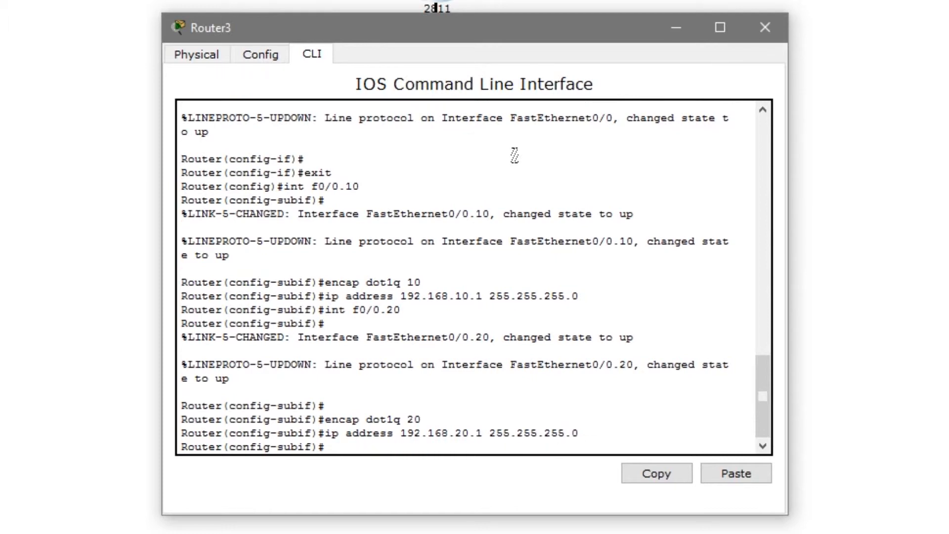
Step: Create router subinterface f0/0.30 with dot1q encapsulation for VLAN 30 and IP address 192.168.30.1 255.255.255.0
text(int f0/0.30)
key(Return)
text(encap dot1q 30)
key(Return)
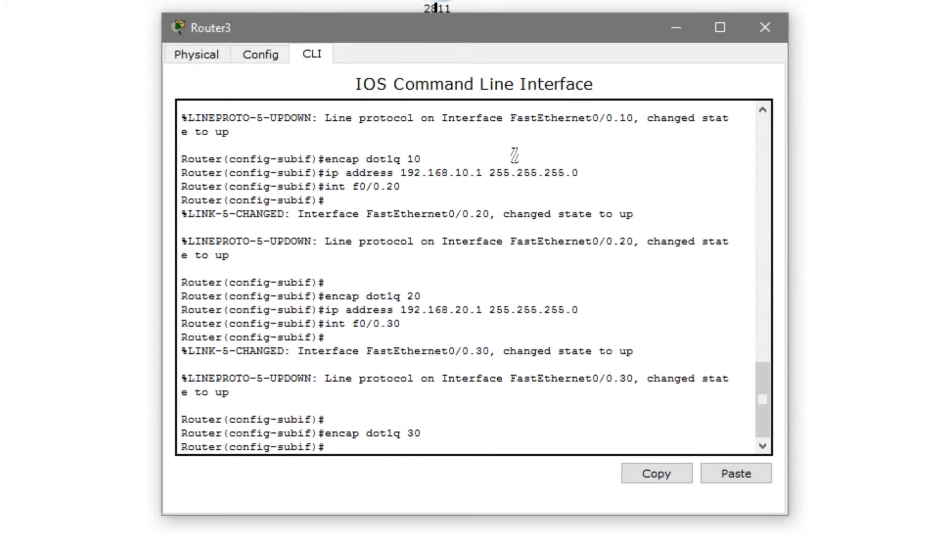
text(ip address 192.168.)
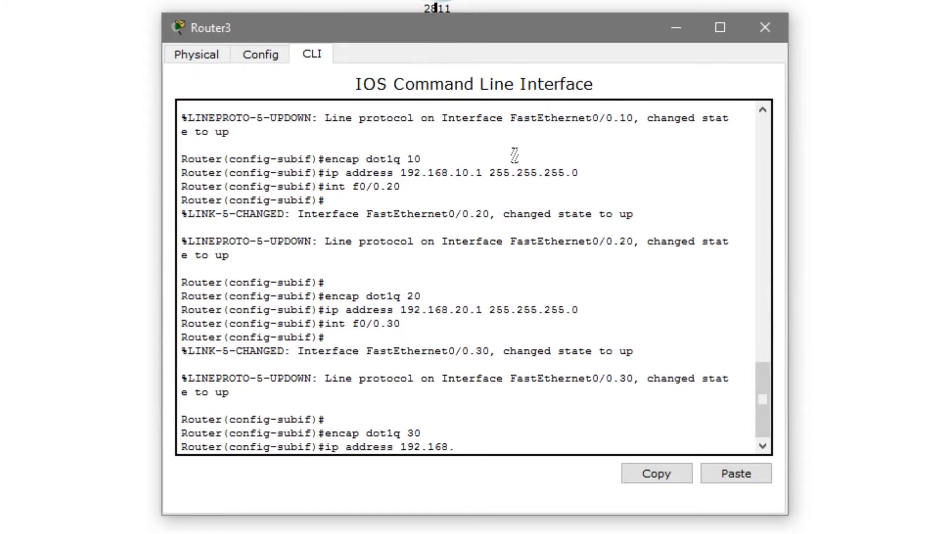
text(30.1 255.255.255.0)
key(Return)
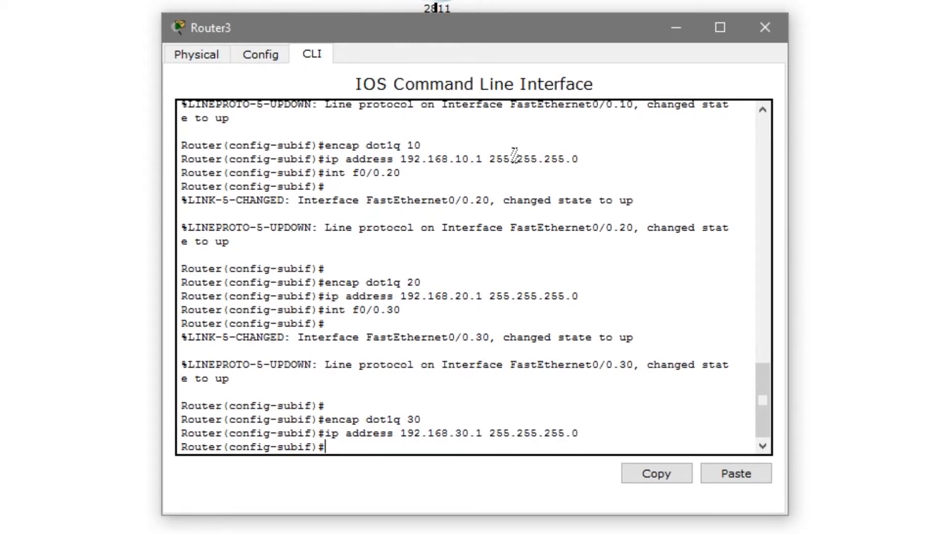
key(Return)
key(Return)
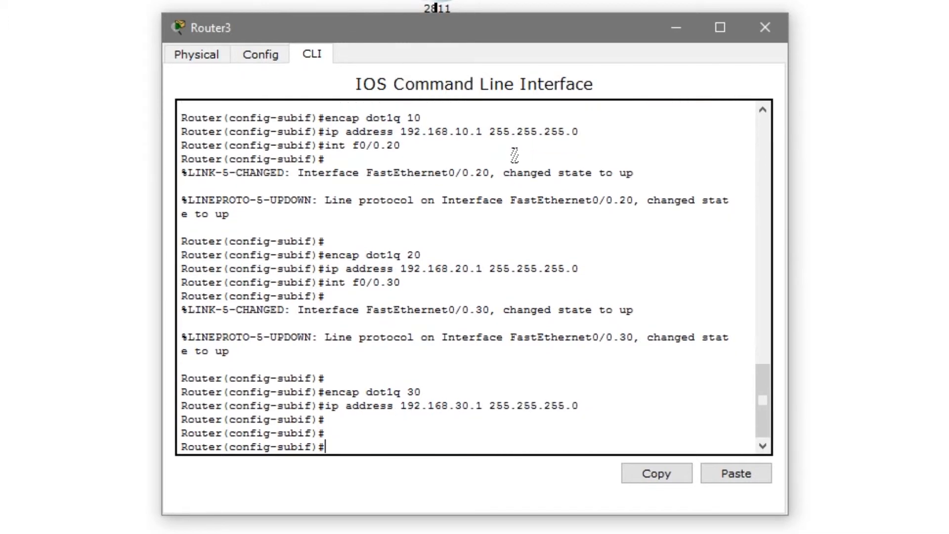
Step: Exit configuration mode to save the router configuration with wr me, and fast-forward the network time
text(exit)
key(Return)
text(exit)
key(Return)
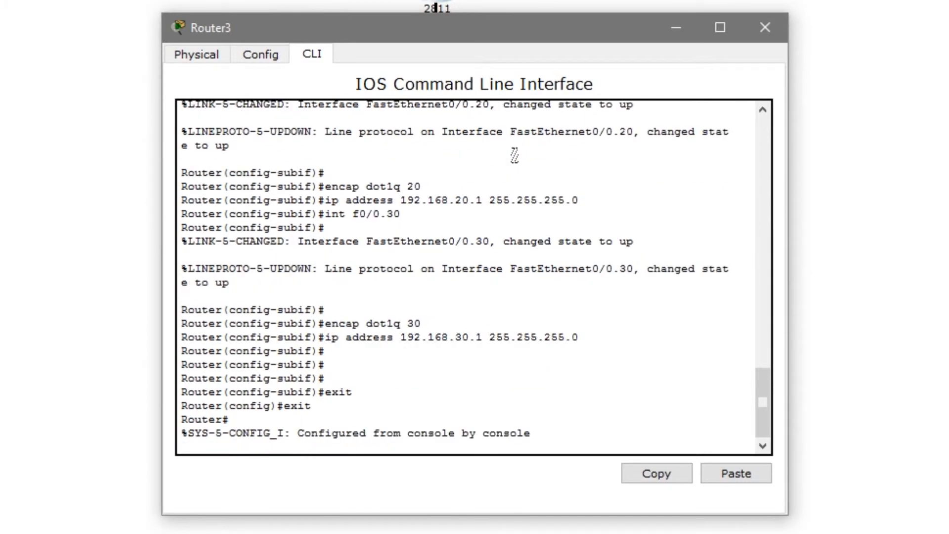
key(Return)
key(Return)
key(Return)
text(wre)
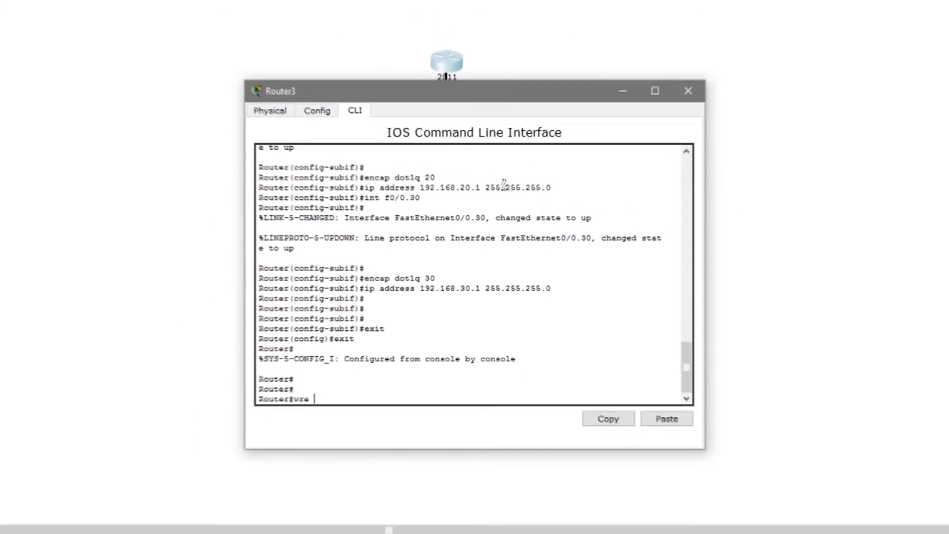
key(BackSpace)
key(BackSpace)
text(me)
key(Return)
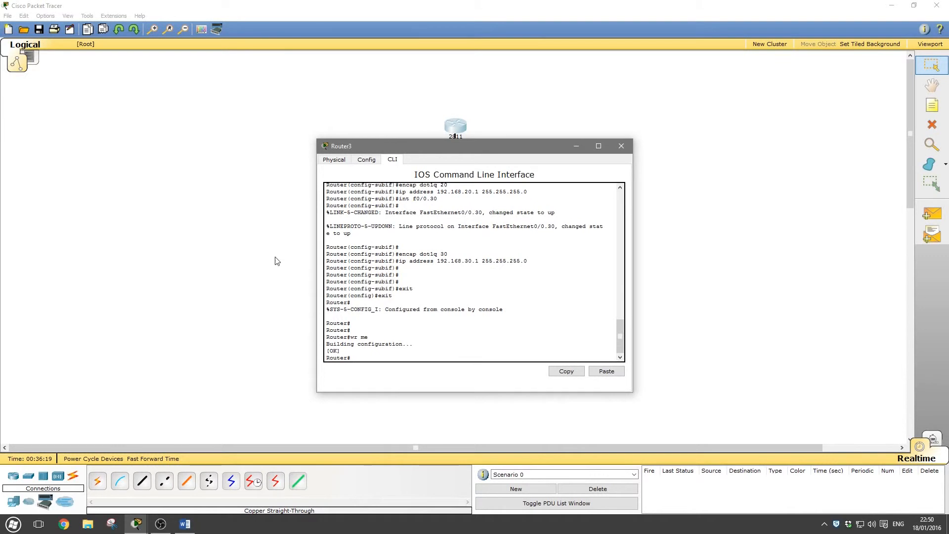
click(622, 145)
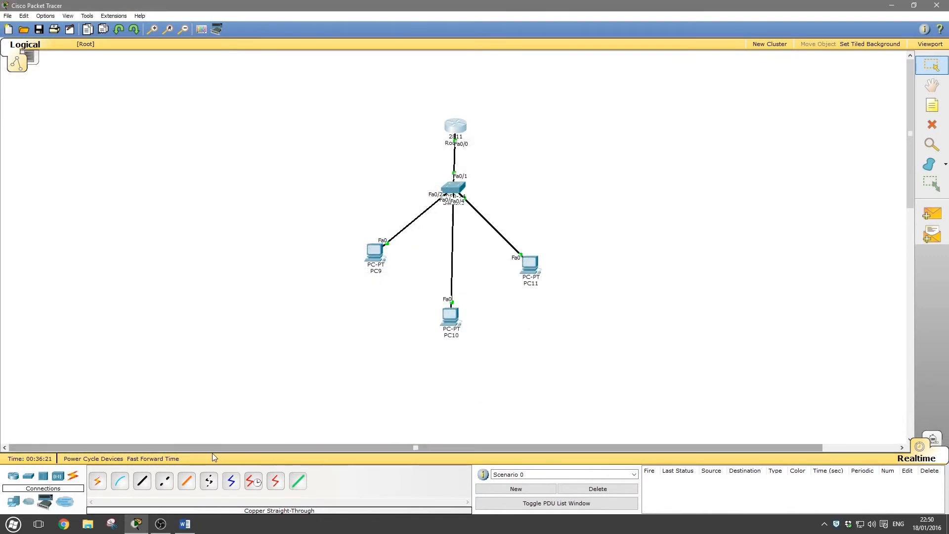
click(153, 459)
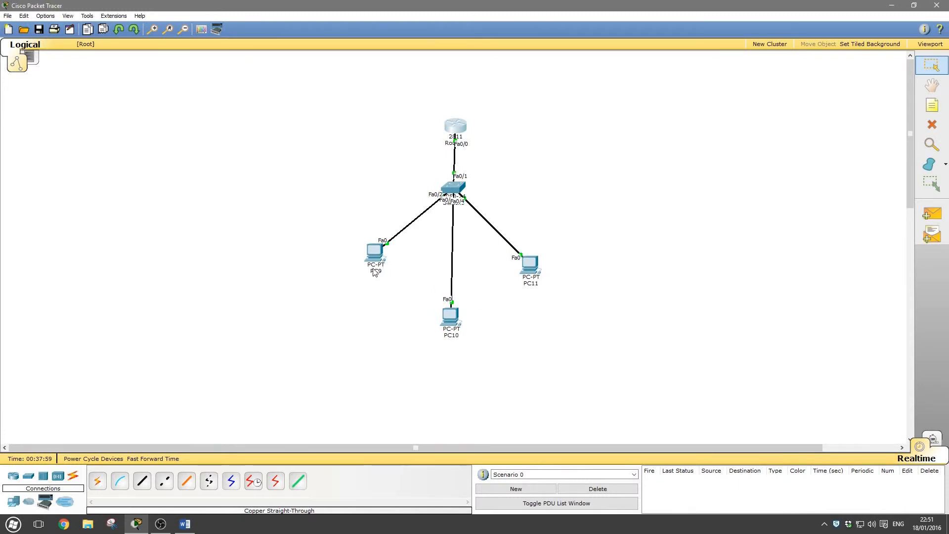
Step: Configure PC9 with static IP address 192.168.10.3, subnet mask 255.255.255.0 and default gateway 192.168.10.1
click(376, 253)
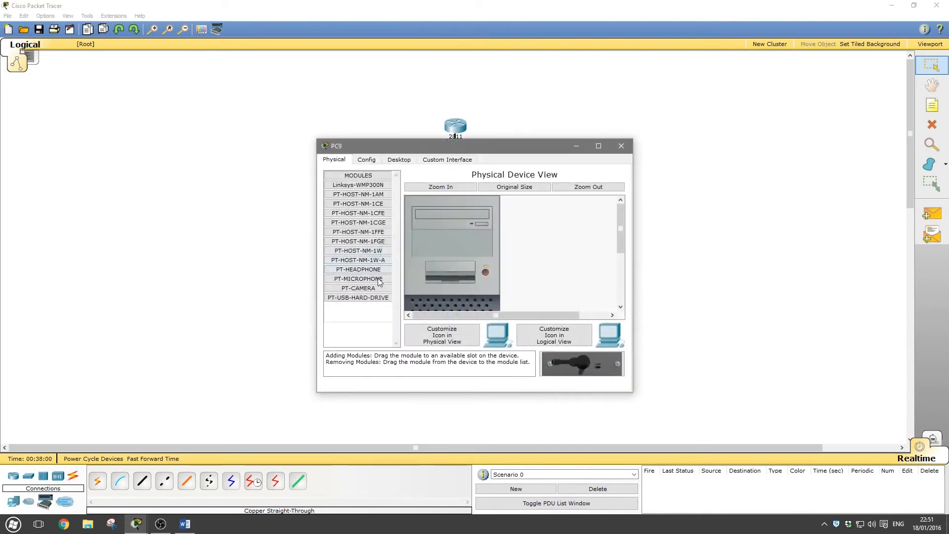
click(375, 161)
click(399, 160)
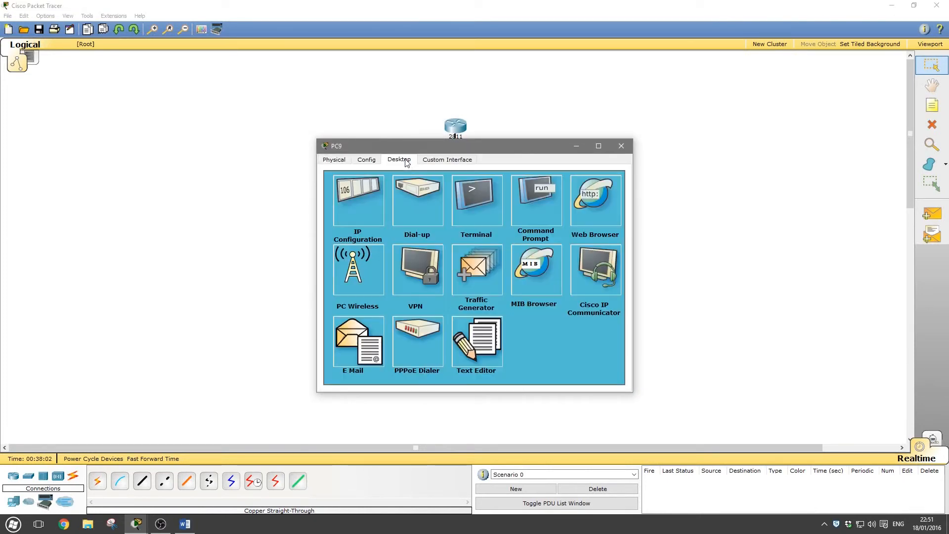
click(362, 194)
click(438, 218)
text(192)
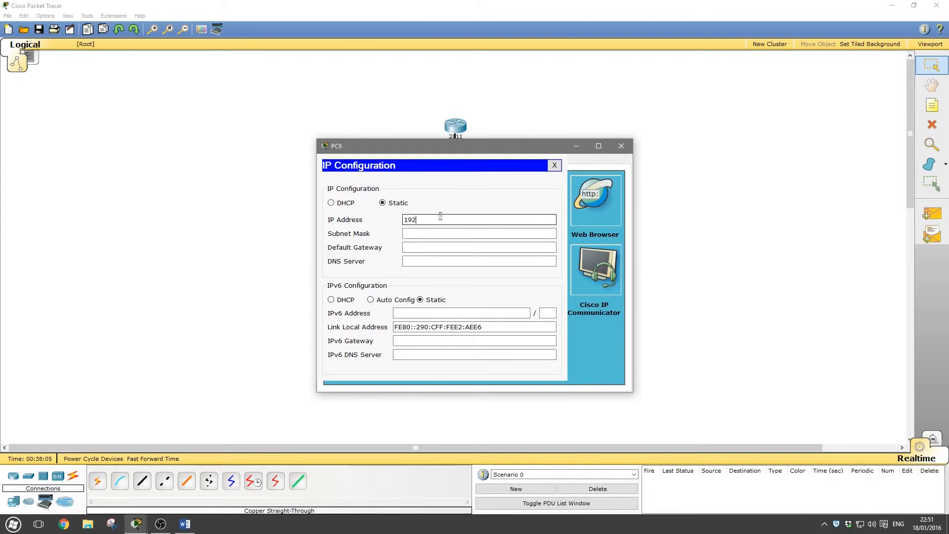
text(.168.10.3)
key(Tab)
key(Tab)
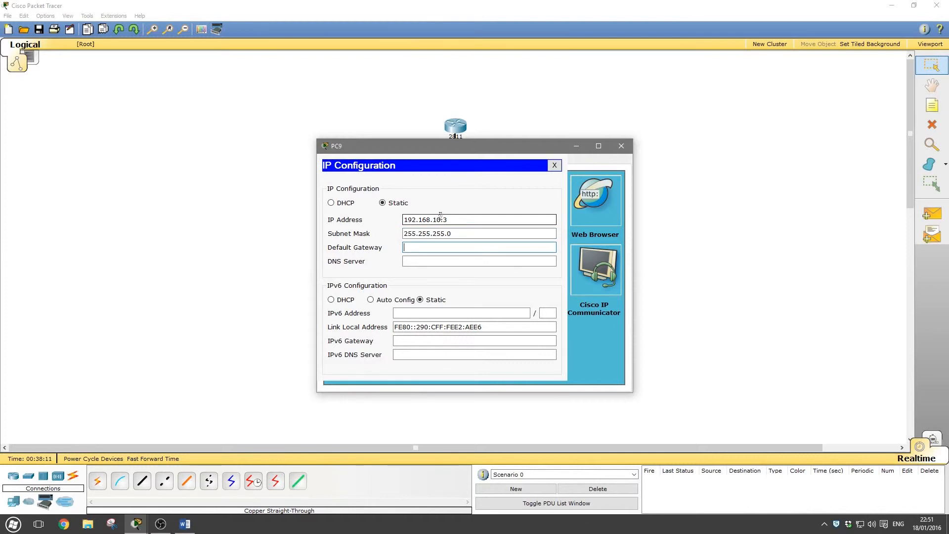
text(192.168.10.1)
click(554, 165)
click(624, 146)
Step: Configure PC10 with static IP address 192.168.20.3, subnet mask 255.255.255.0 and default gateway 192.168.20.1
click(454, 315)
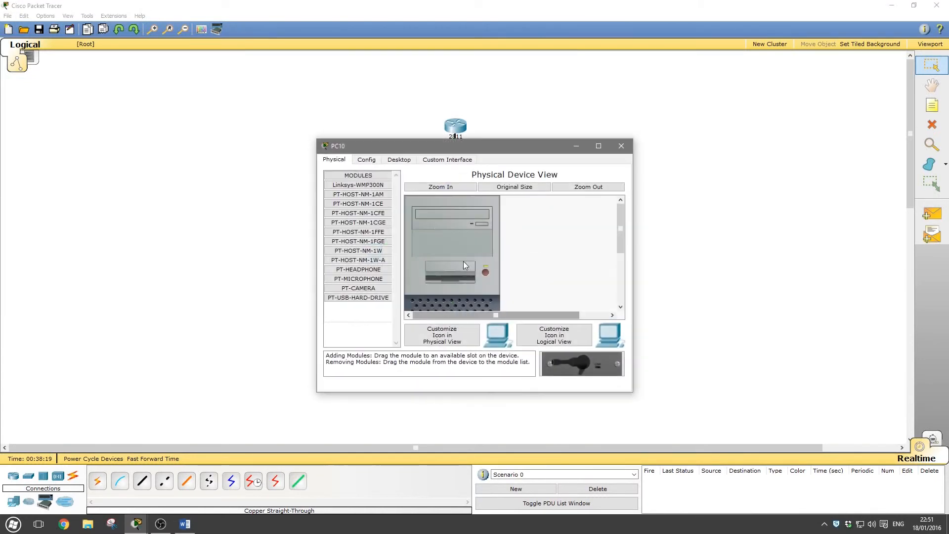
click(406, 164)
click(354, 199)
click(435, 219)
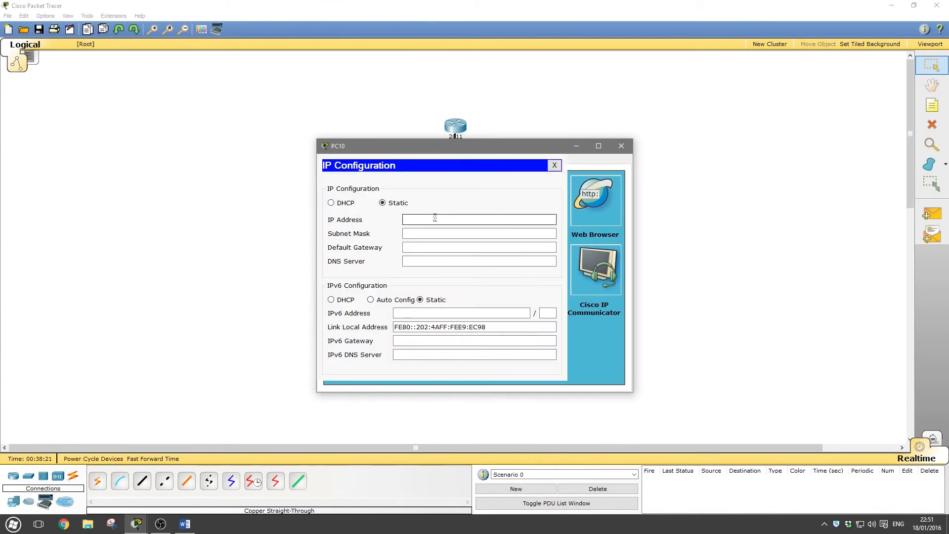
text(192.168.20.3)
key(Tab)
key(Tab)
text(192.168.20.)
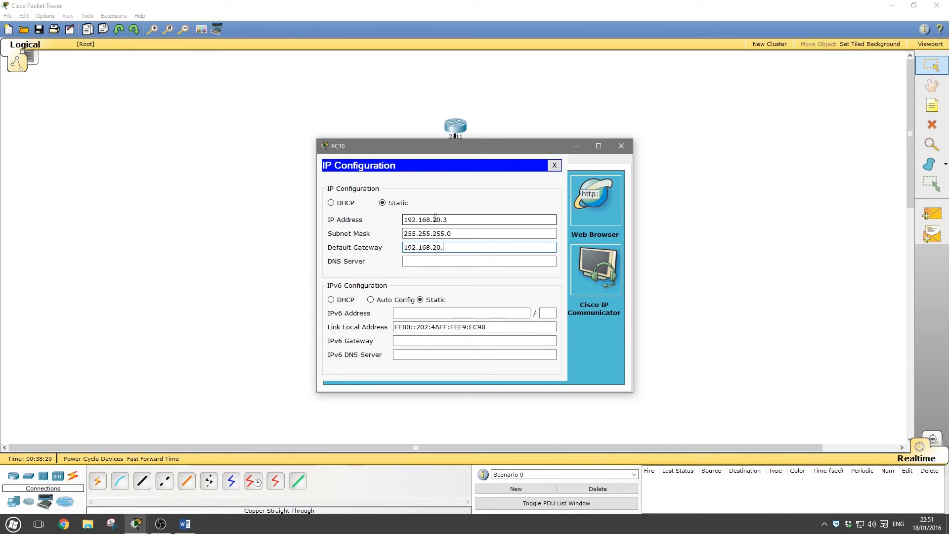
text(1)
click(554, 165)
click(621, 146)
Step: Configure PC11 with static IP address 192.168.30.3, subnet mask 255.255.255.0 and default gateway 192.168.30.1
click(528, 267)
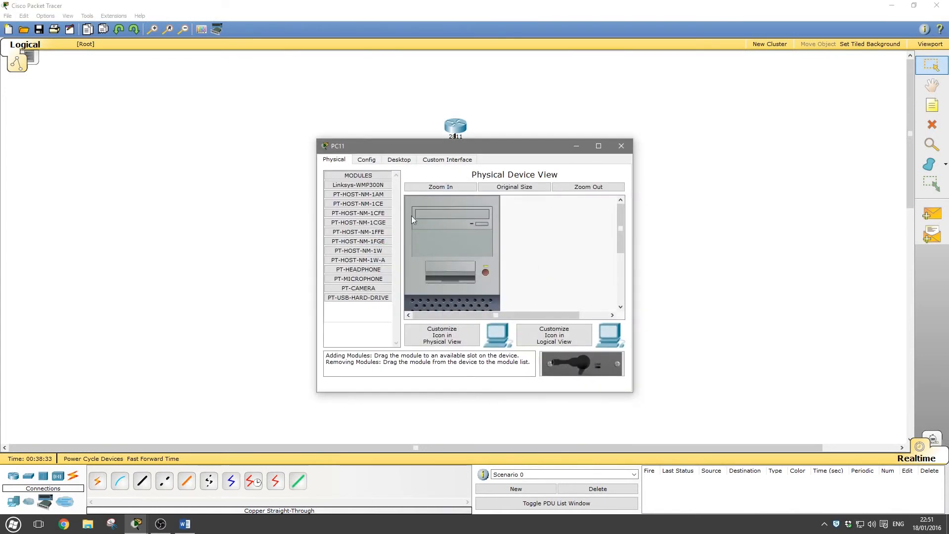
click(397, 159)
click(385, 196)
click(451, 218)
text(192.168.30.3)
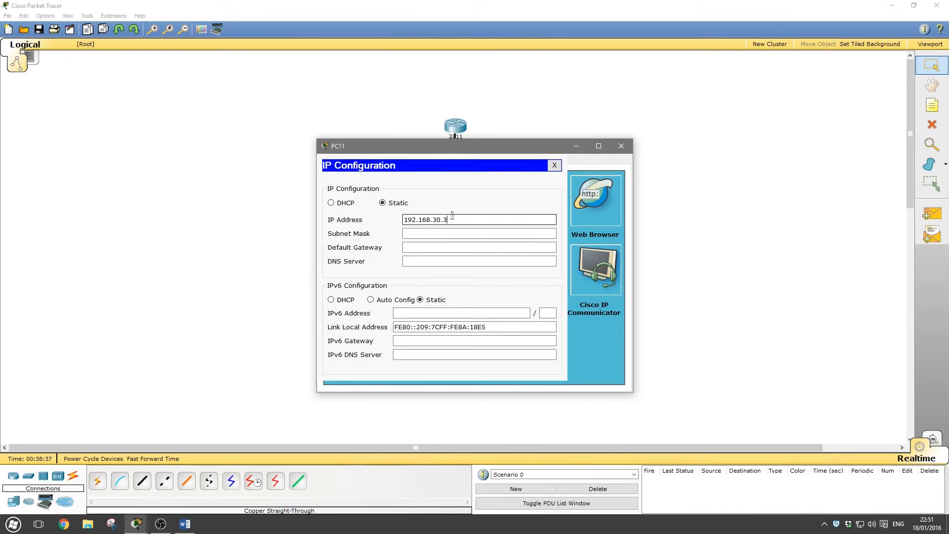
key(Tab)
text(192.168.30.)
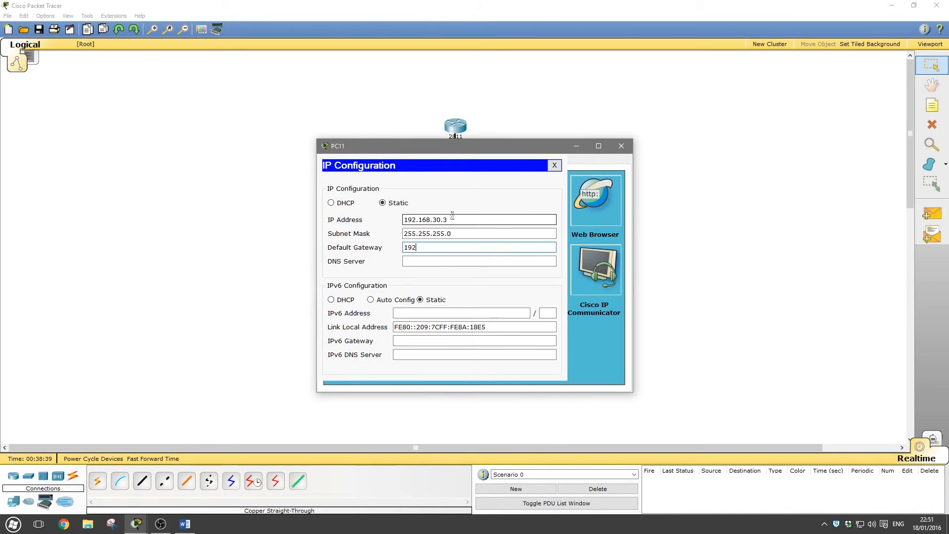
text(1)
click(554, 165)
click(622, 146)
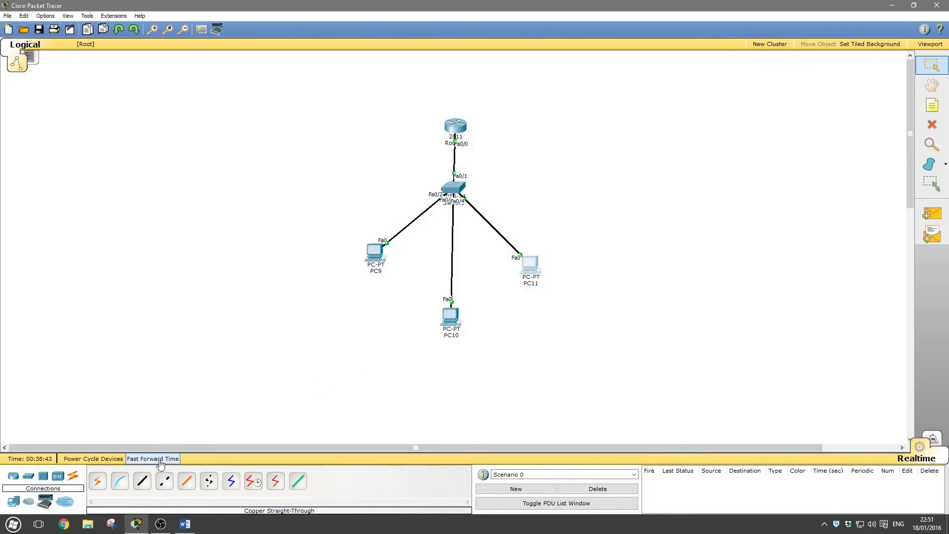
Step: Fast-forward the network time and test connectivity with simple PDUs from PC11, PC10 and PC9 to the router
click(153, 459)
click(932, 213)
click(531, 265)
click(455, 141)
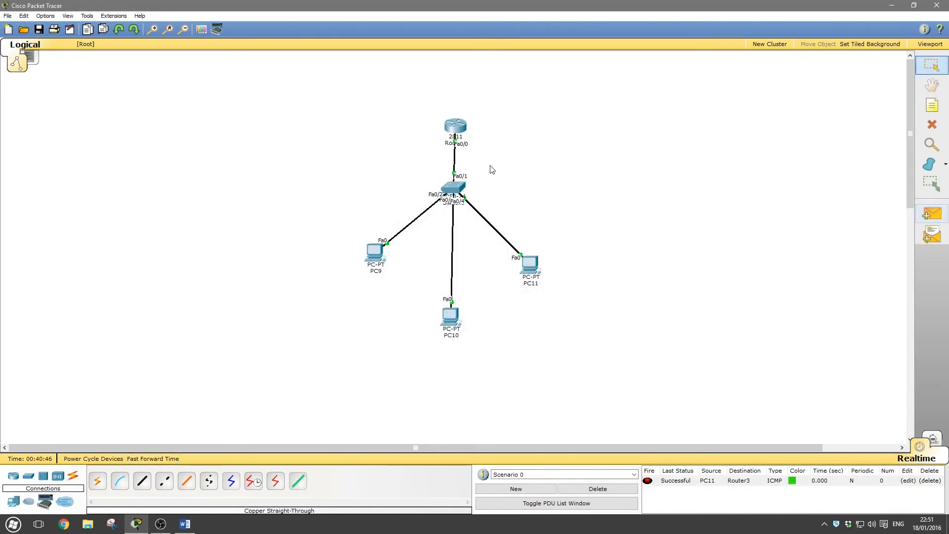
click(450, 315)
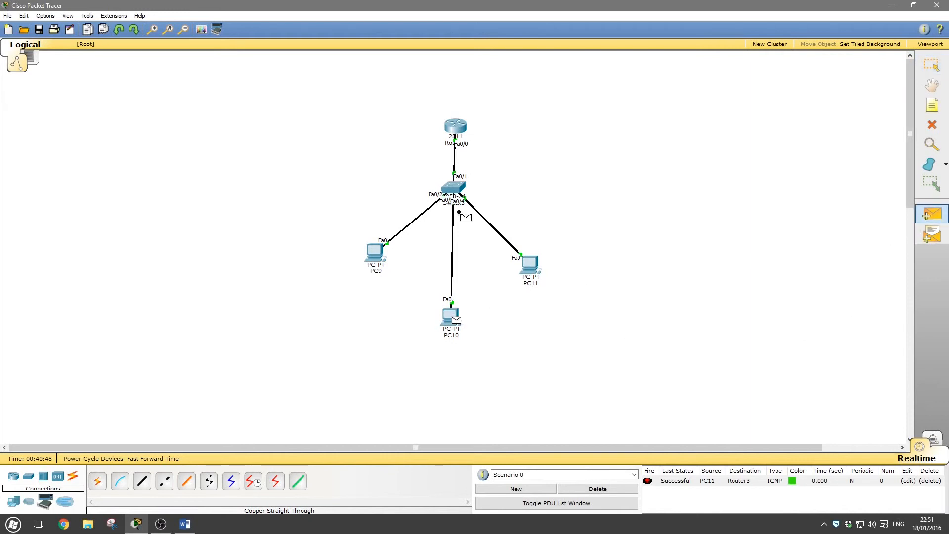
click(457, 128)
click(376, 252)
click(454, 129)
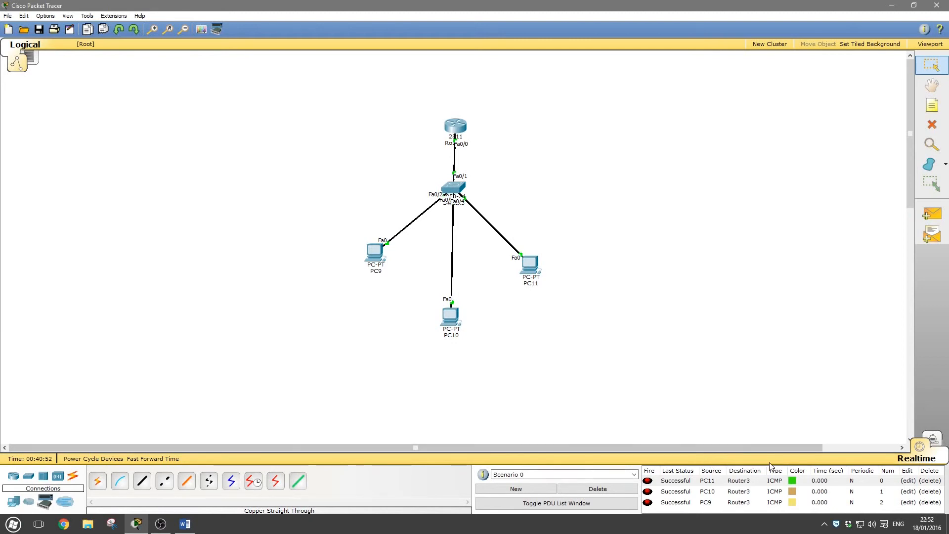
Step: Clear the scenario's PDU list and test inter-VLAN routing with simple PDUs from PC11 and PC9 to PC10
click(590, 489)
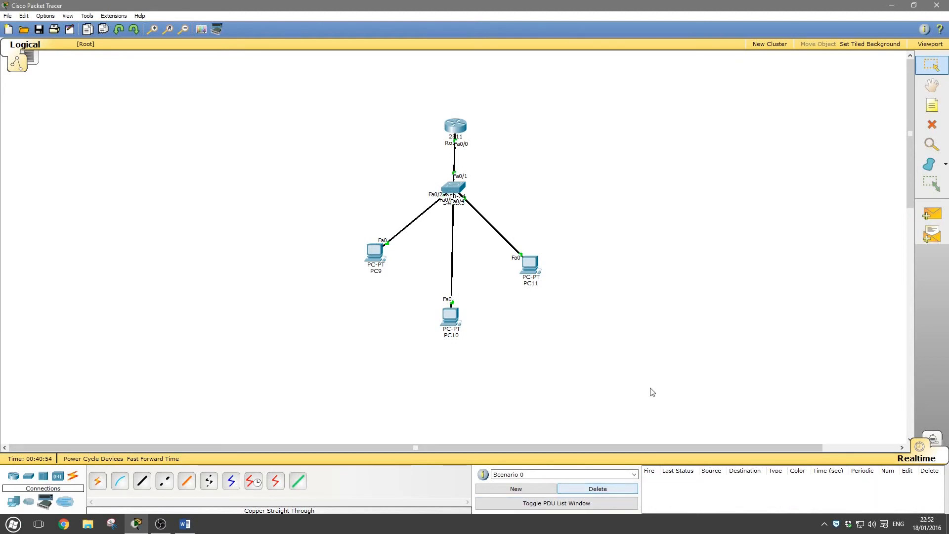
click(932, 214)
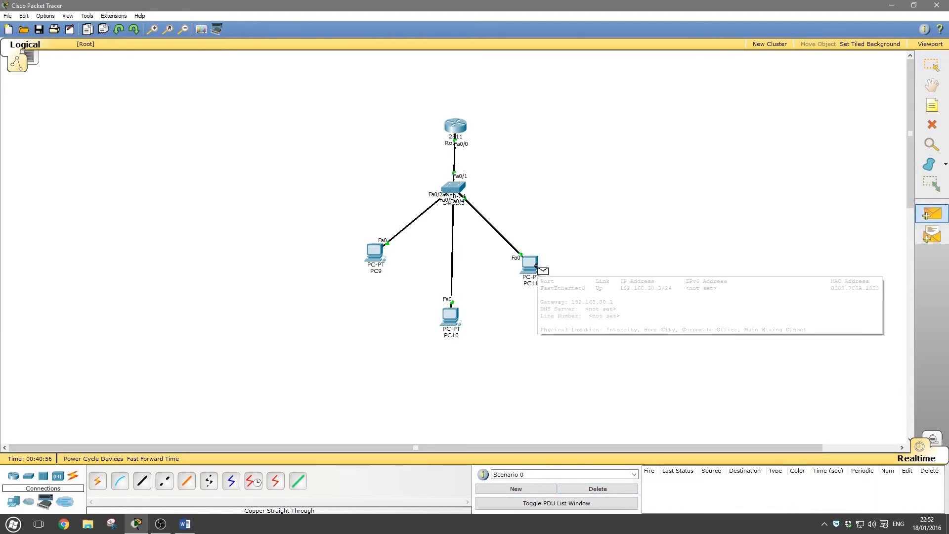
click(536, 267)
click(456, 315)
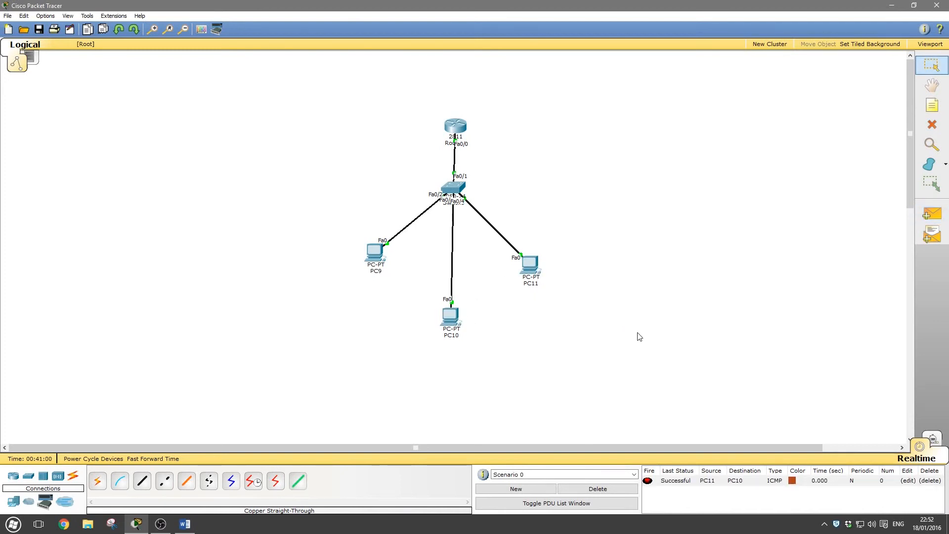
click(932, 214)
click(374, 252)
click(451, 317)
Step: Test connectivity with a simple PDU from PC11 to PC9, and delete the scenario's PDU entries
click(932, 235)
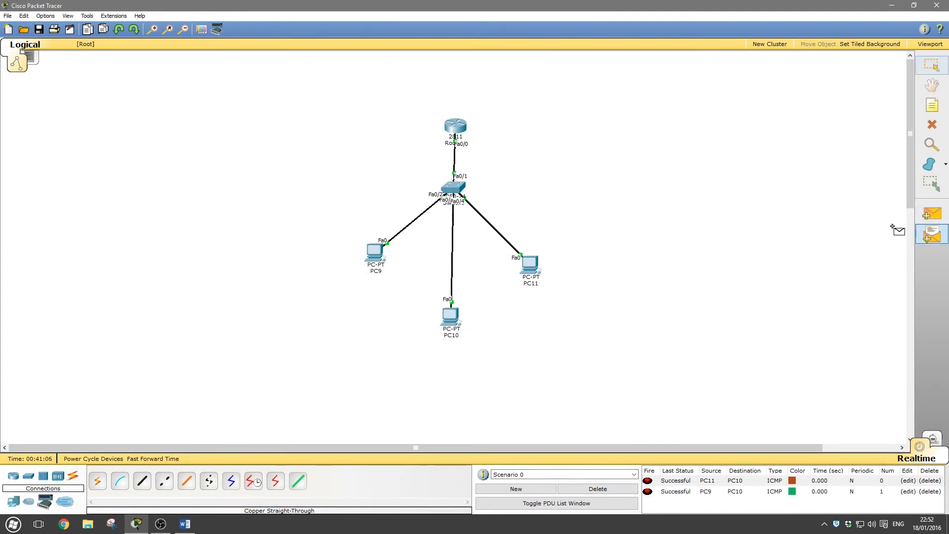
click(932, 213)
click(530, 264)
click(374, 252)
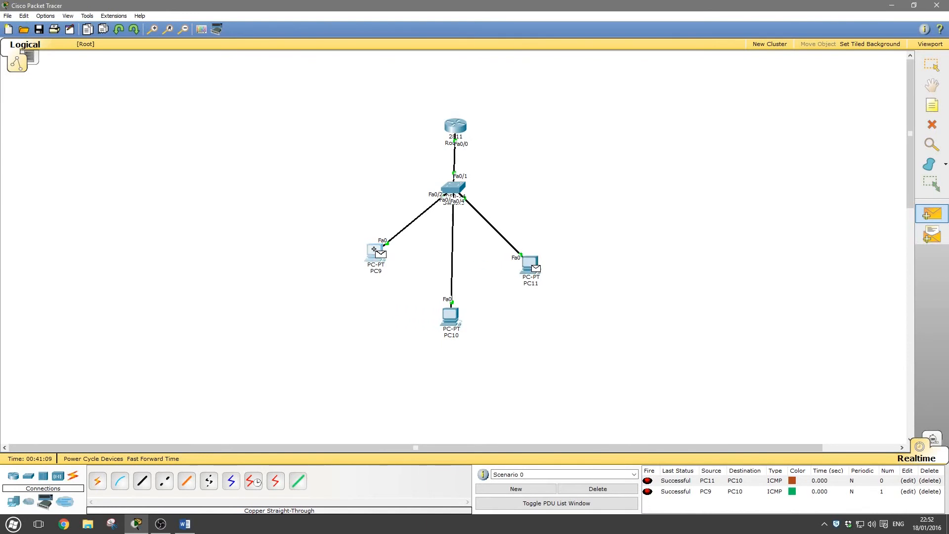
click(597, 489)
mouse_move(459, 126)
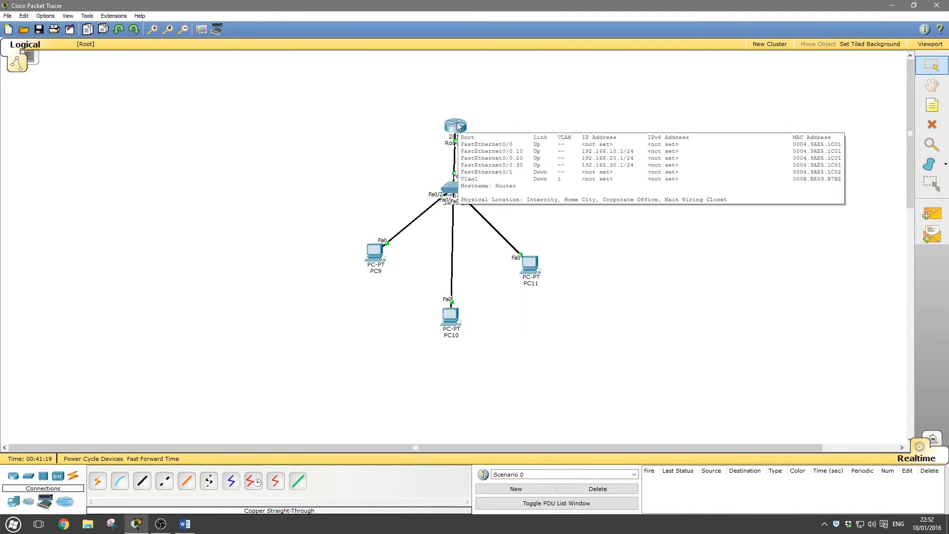